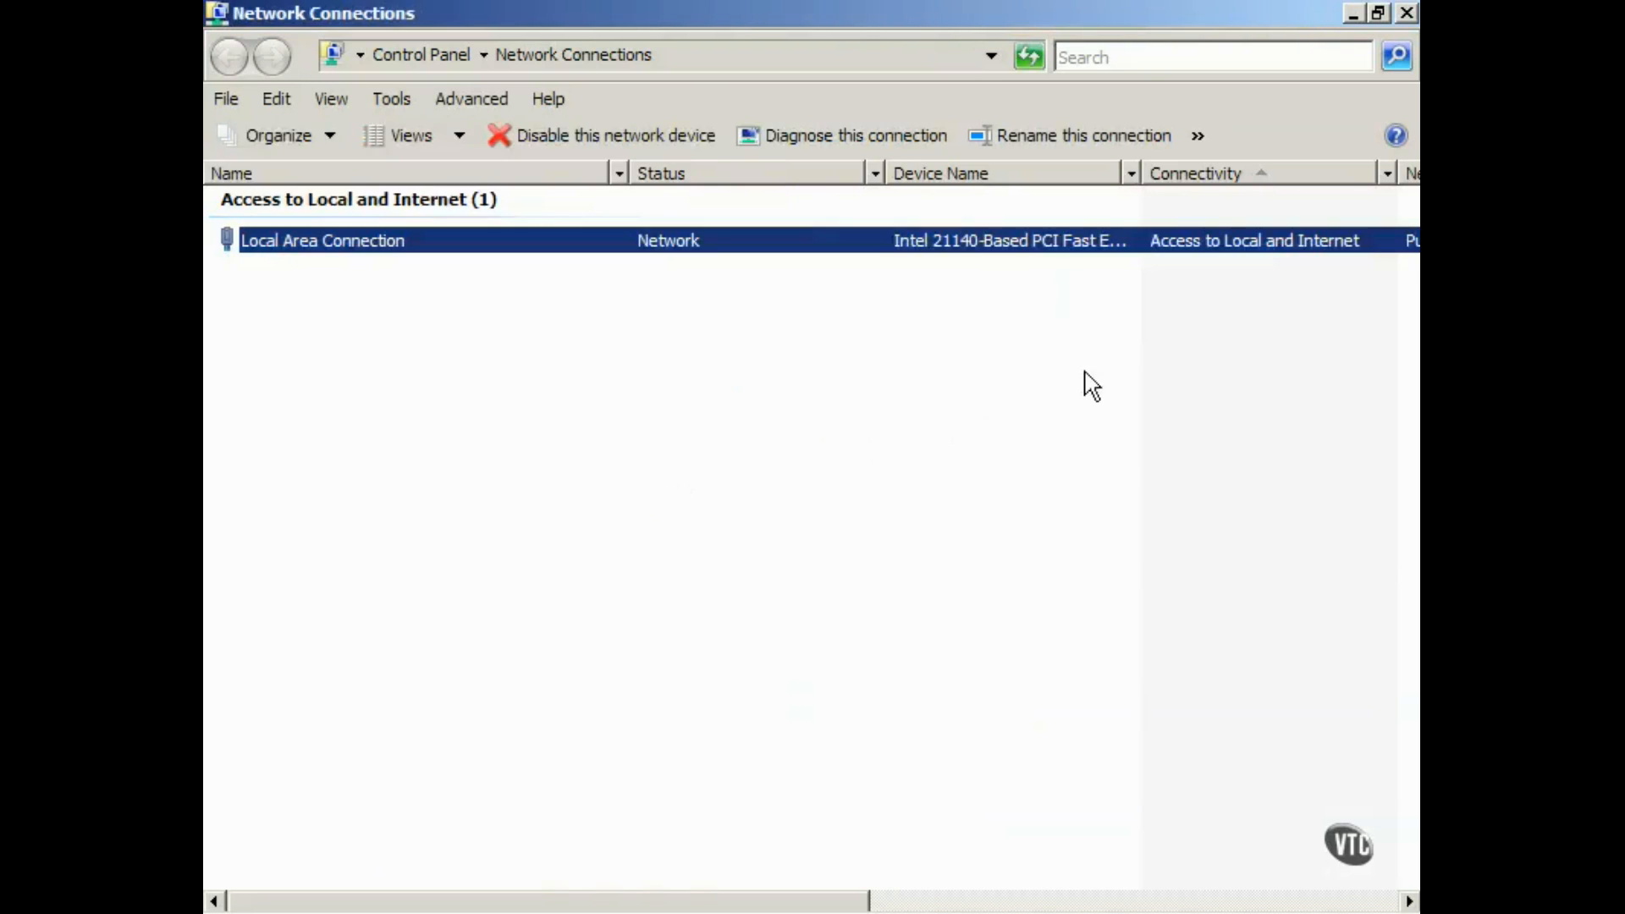
- Close the open network windows and view the network connections through Server Manager
key("alt+Left")
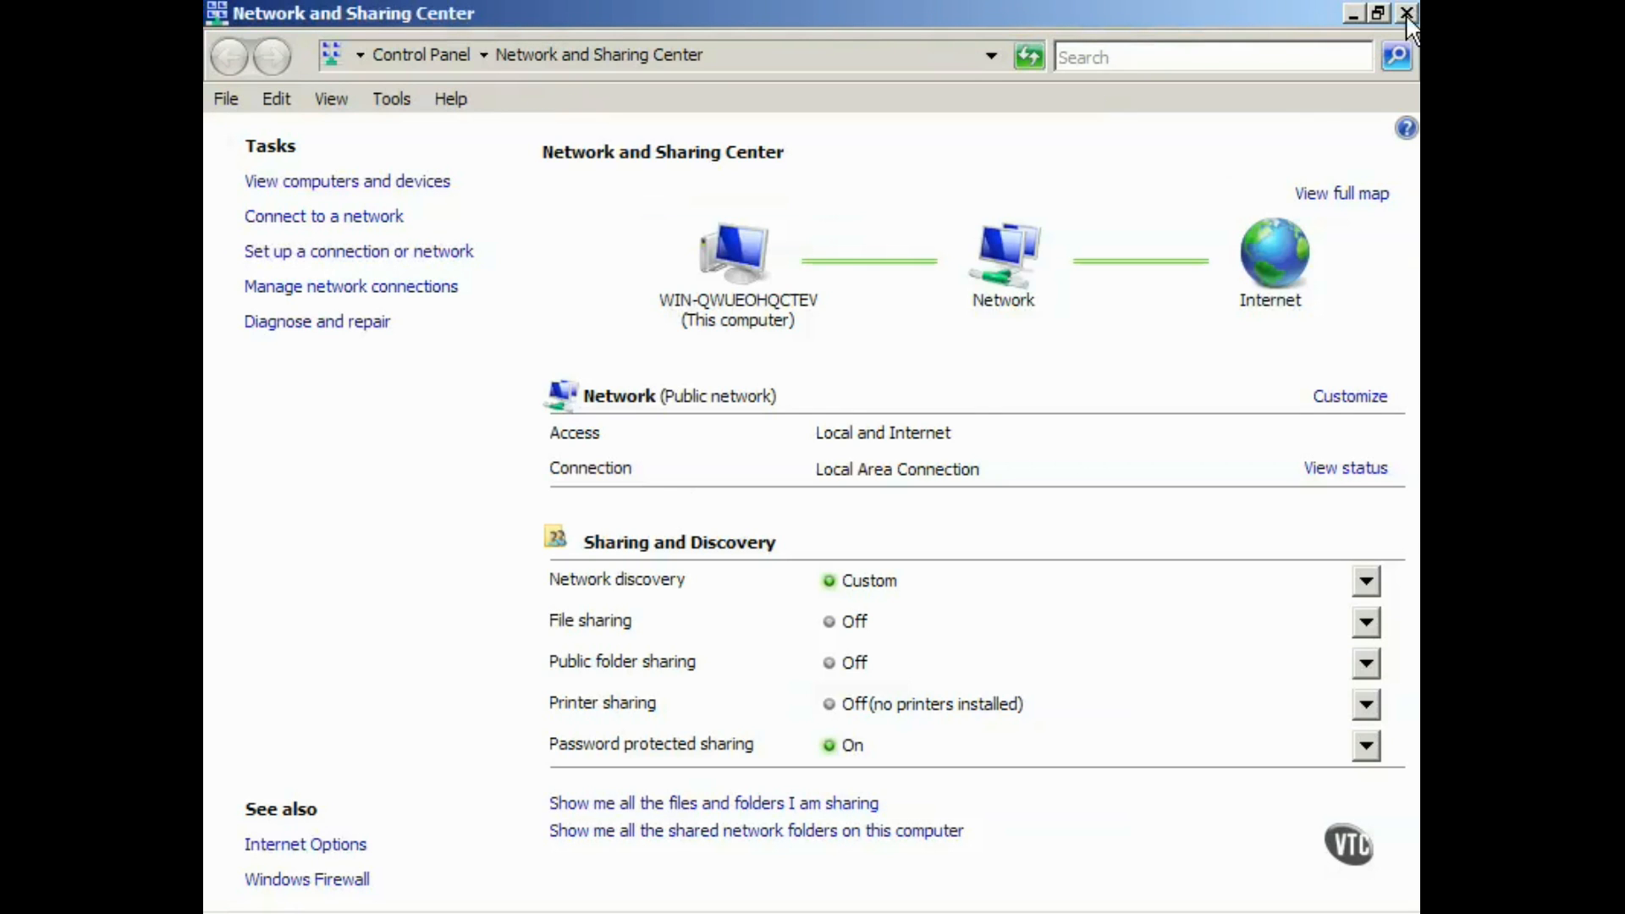
left_click(1407, 13)
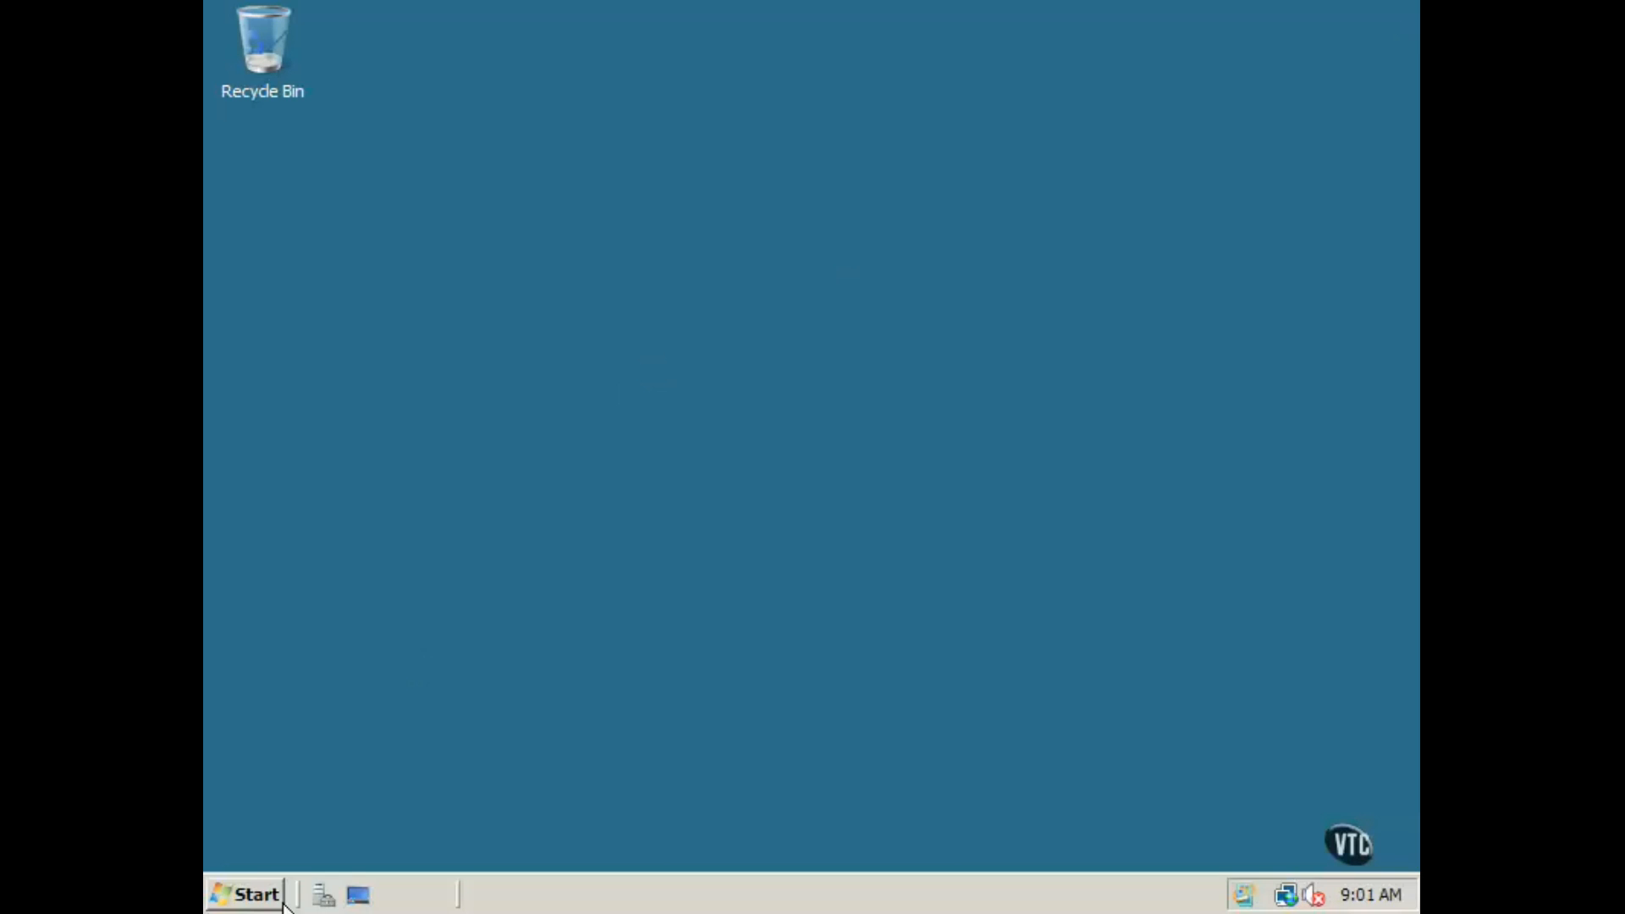
left_click(254, 899)
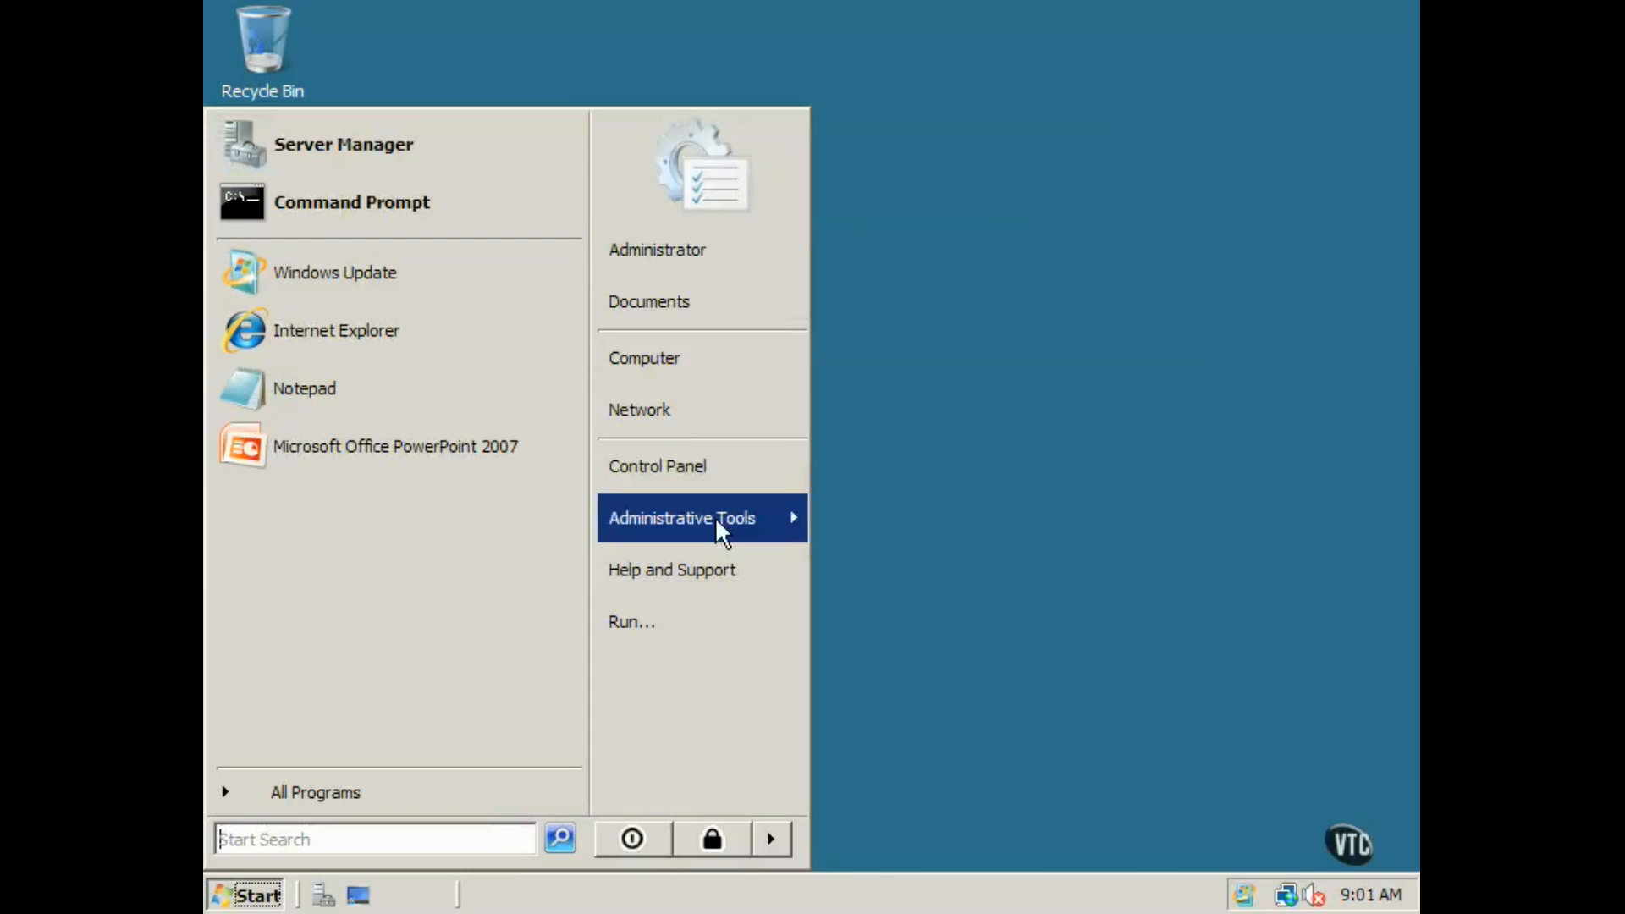
mouse_move(714, 517)
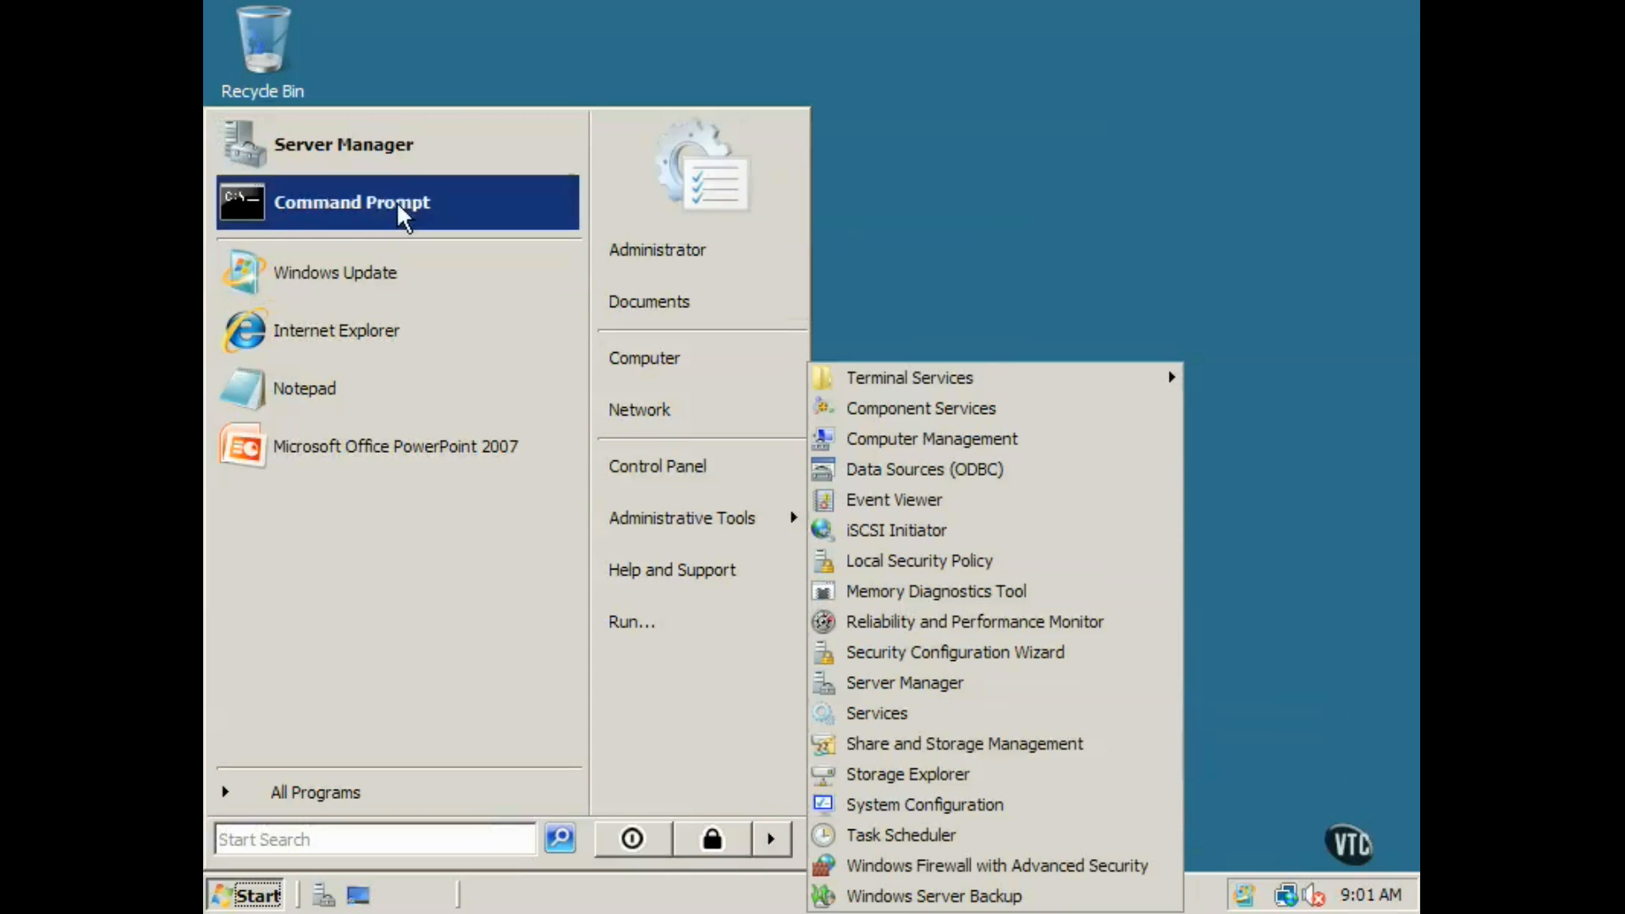
left_click(416, 130)
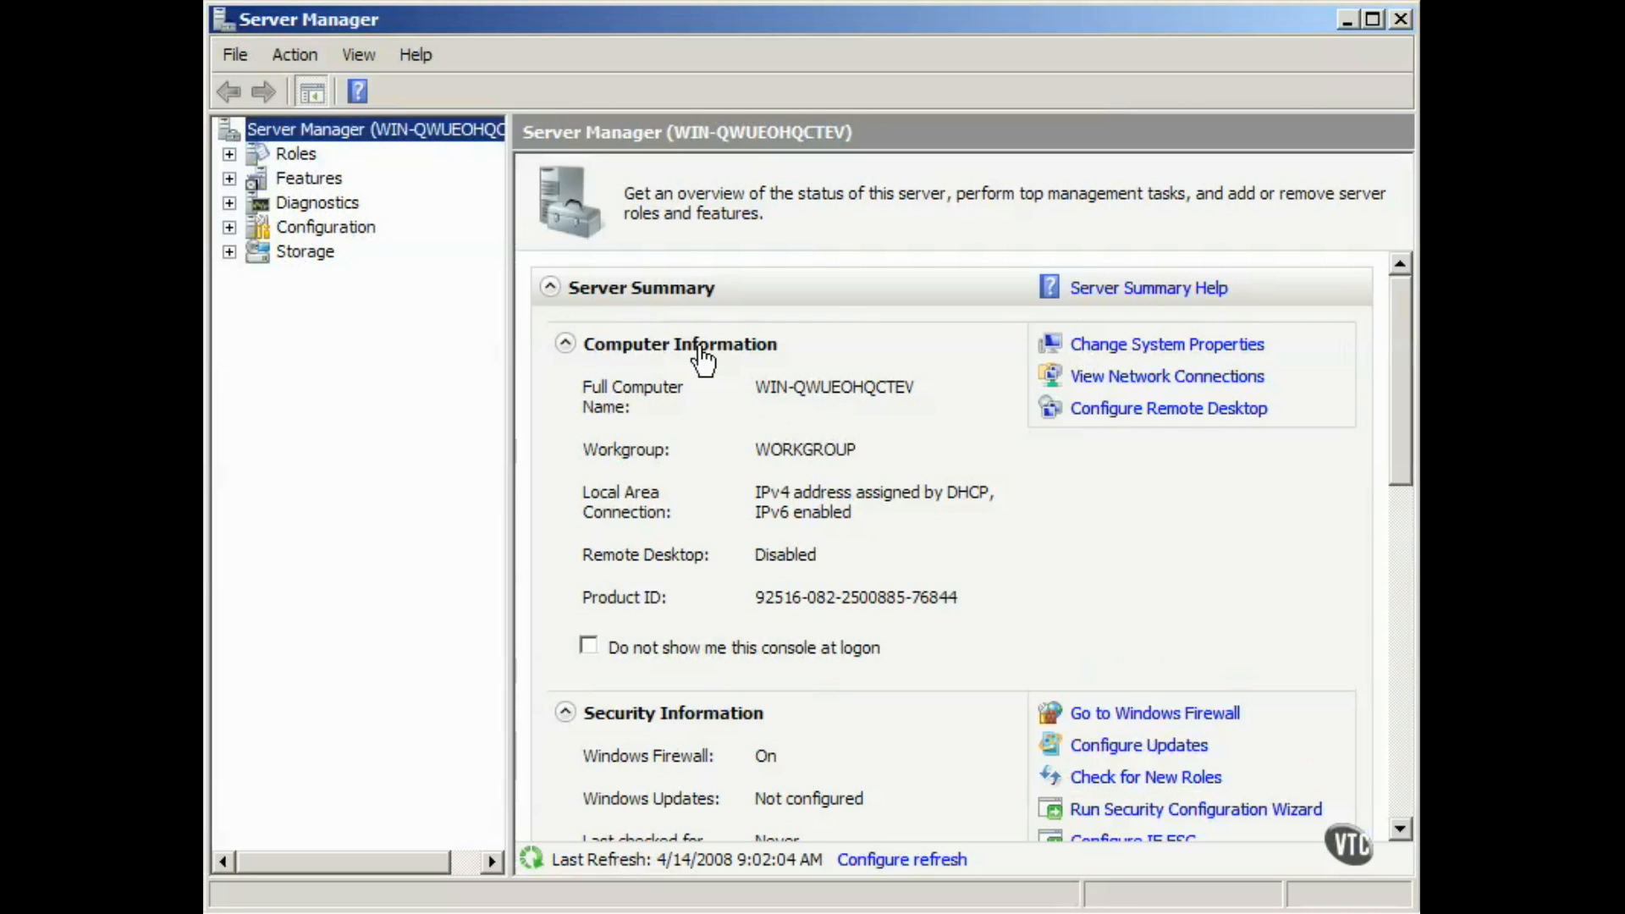
left_click(1163, 378)
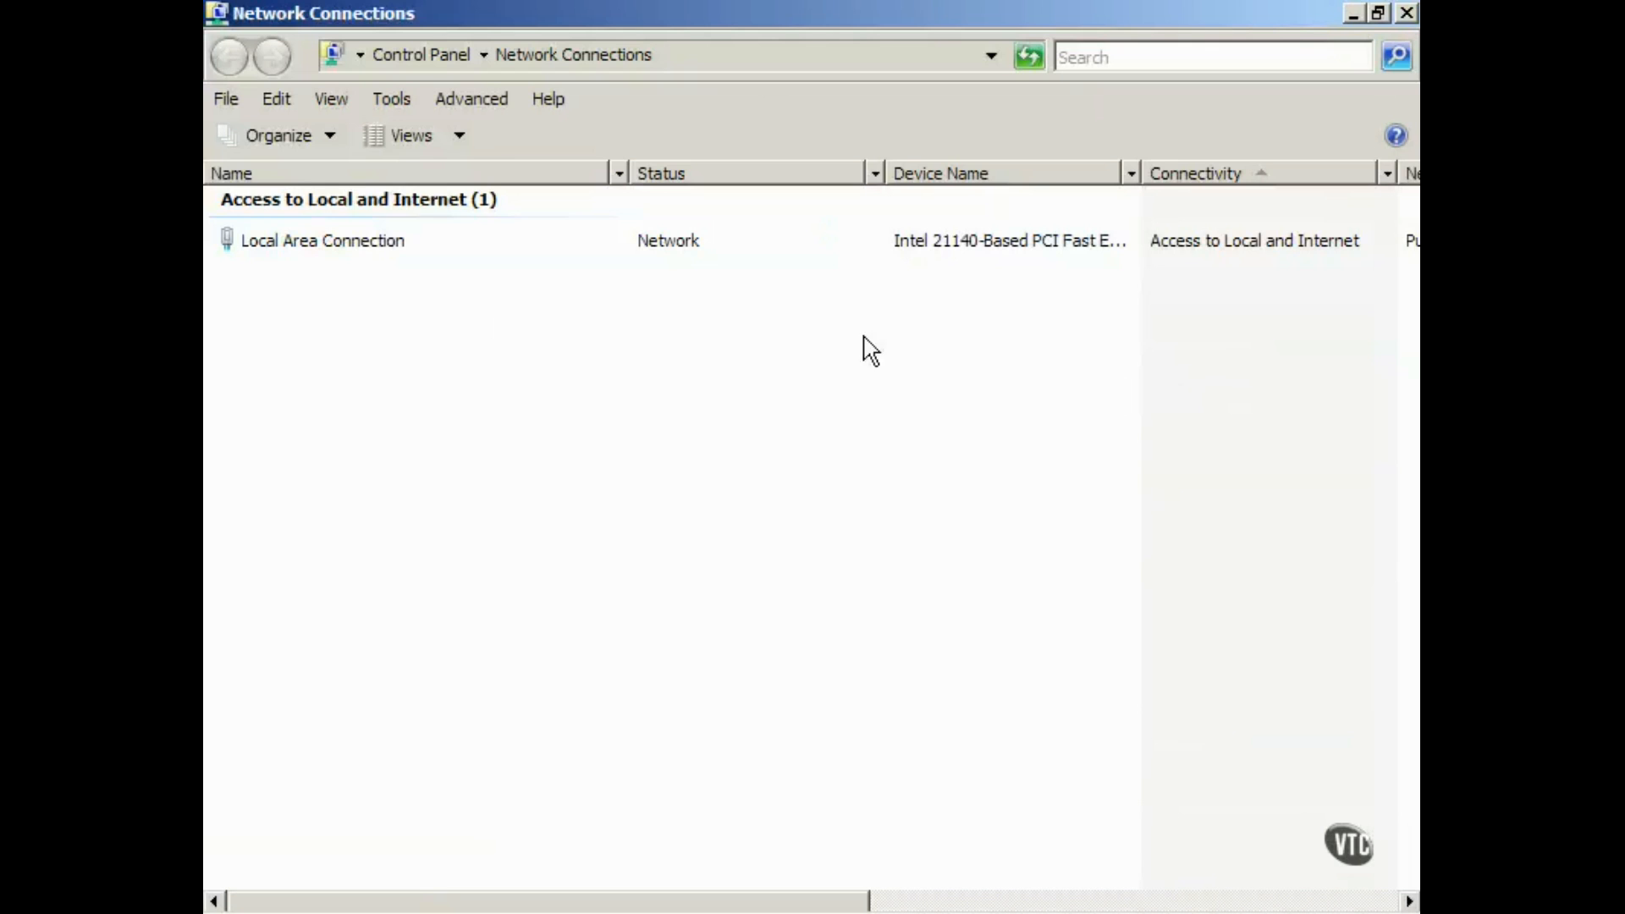
- Run network diagnostics on the Local Area Connection and dismiss the report
left_click(367, 244)
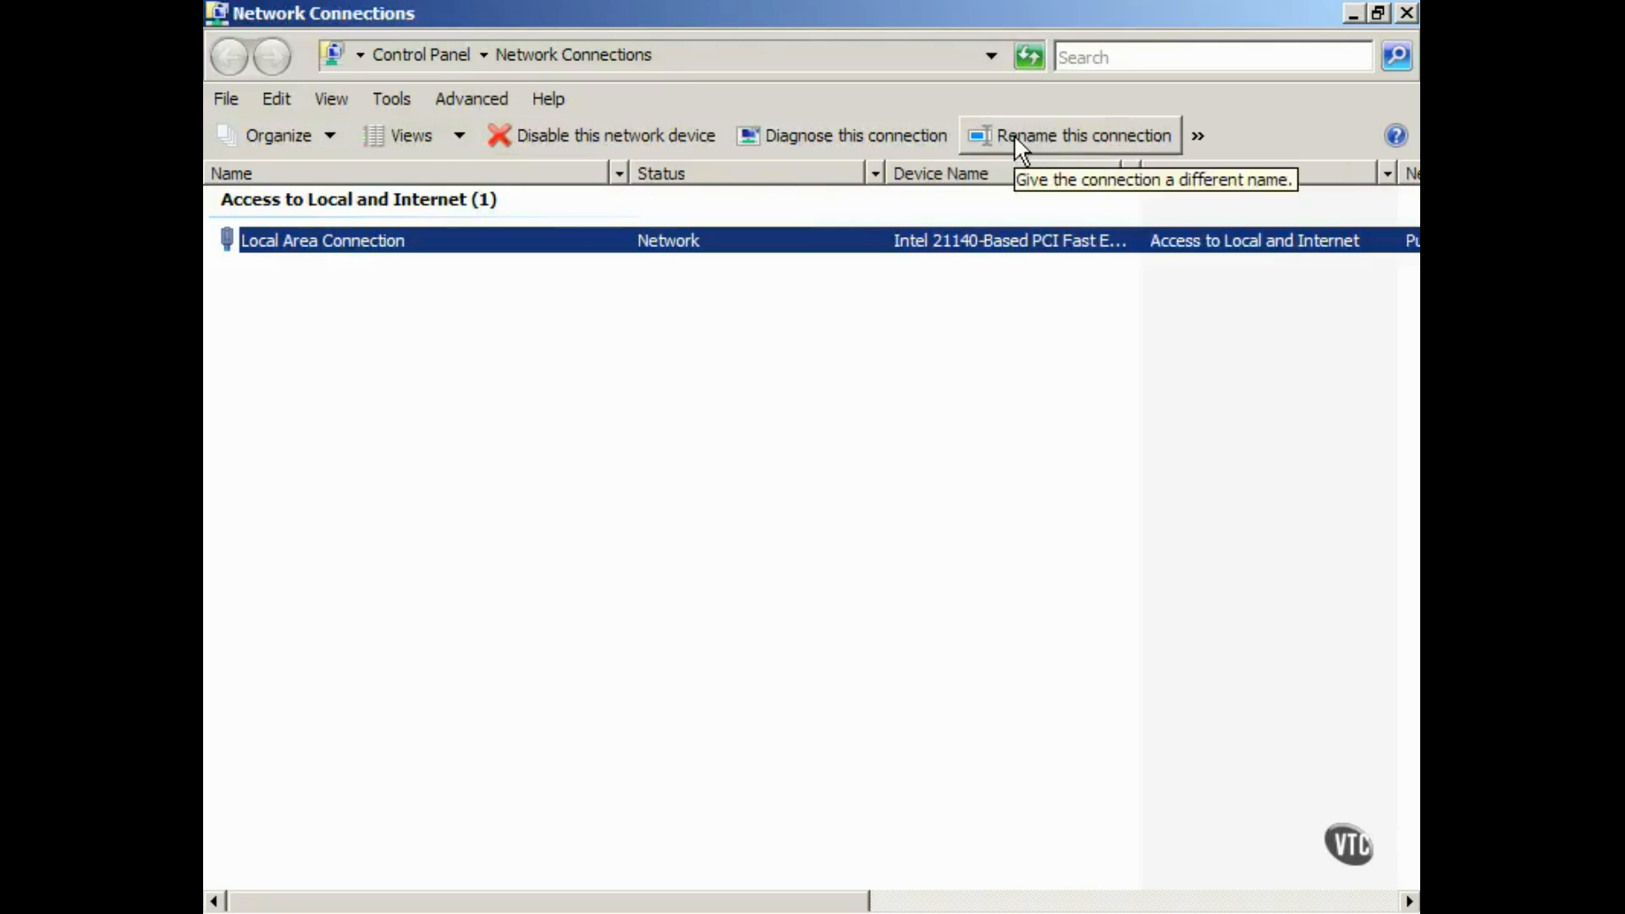
left_click(839, 132)
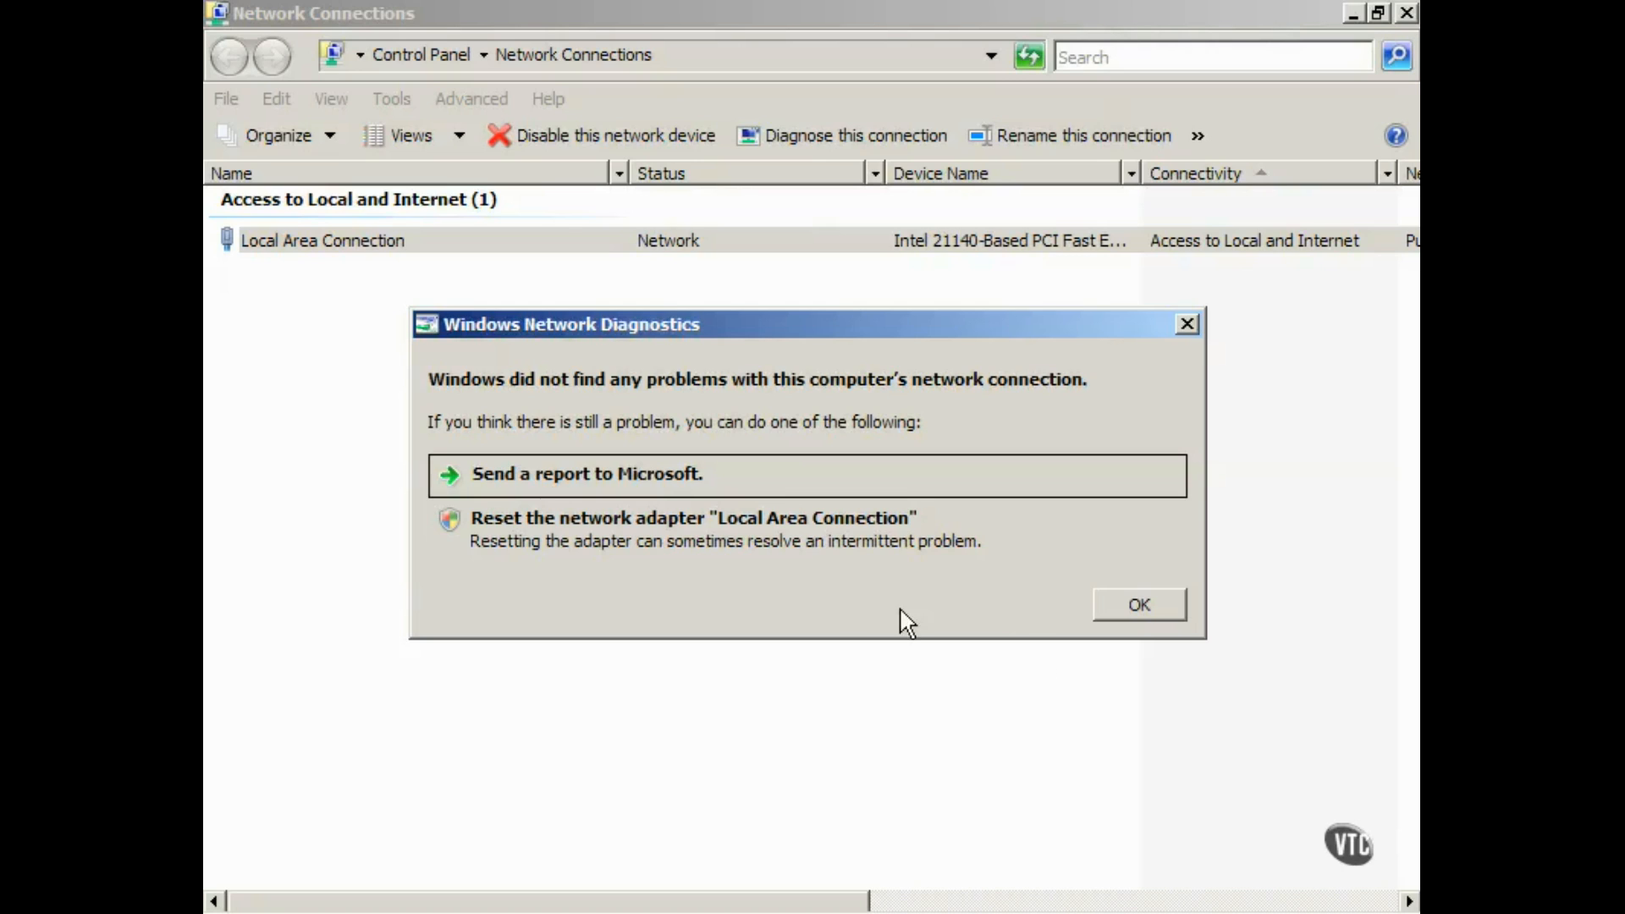
left_click(1186, 323)
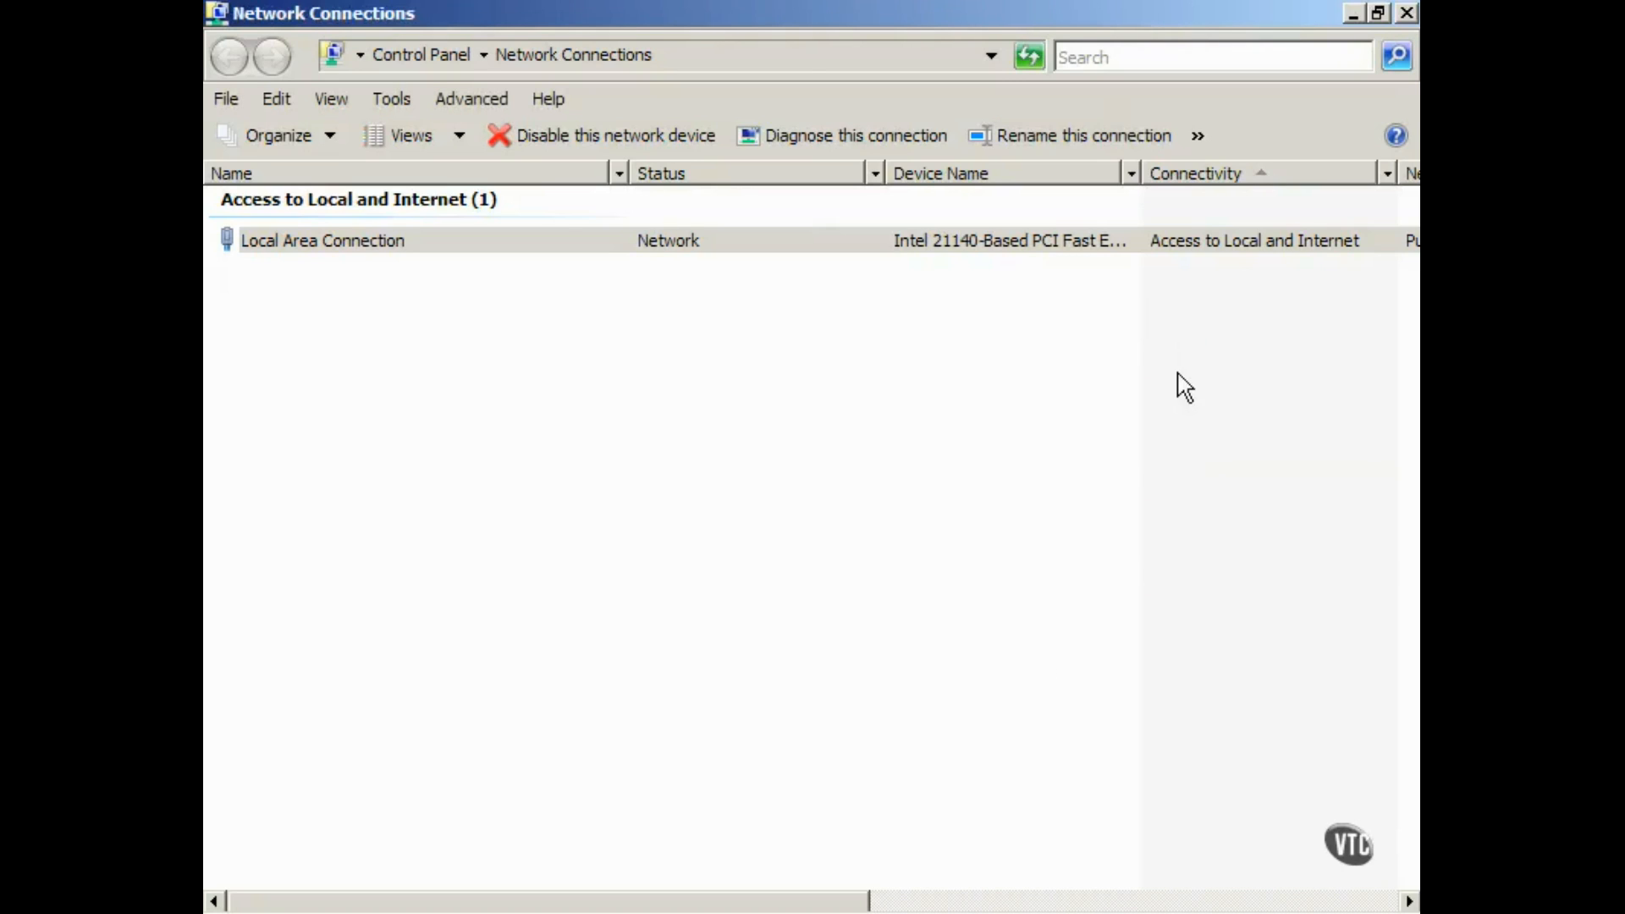
- View the status of the Local Area Connection and look through its network connection details
left_click(1201, 137)
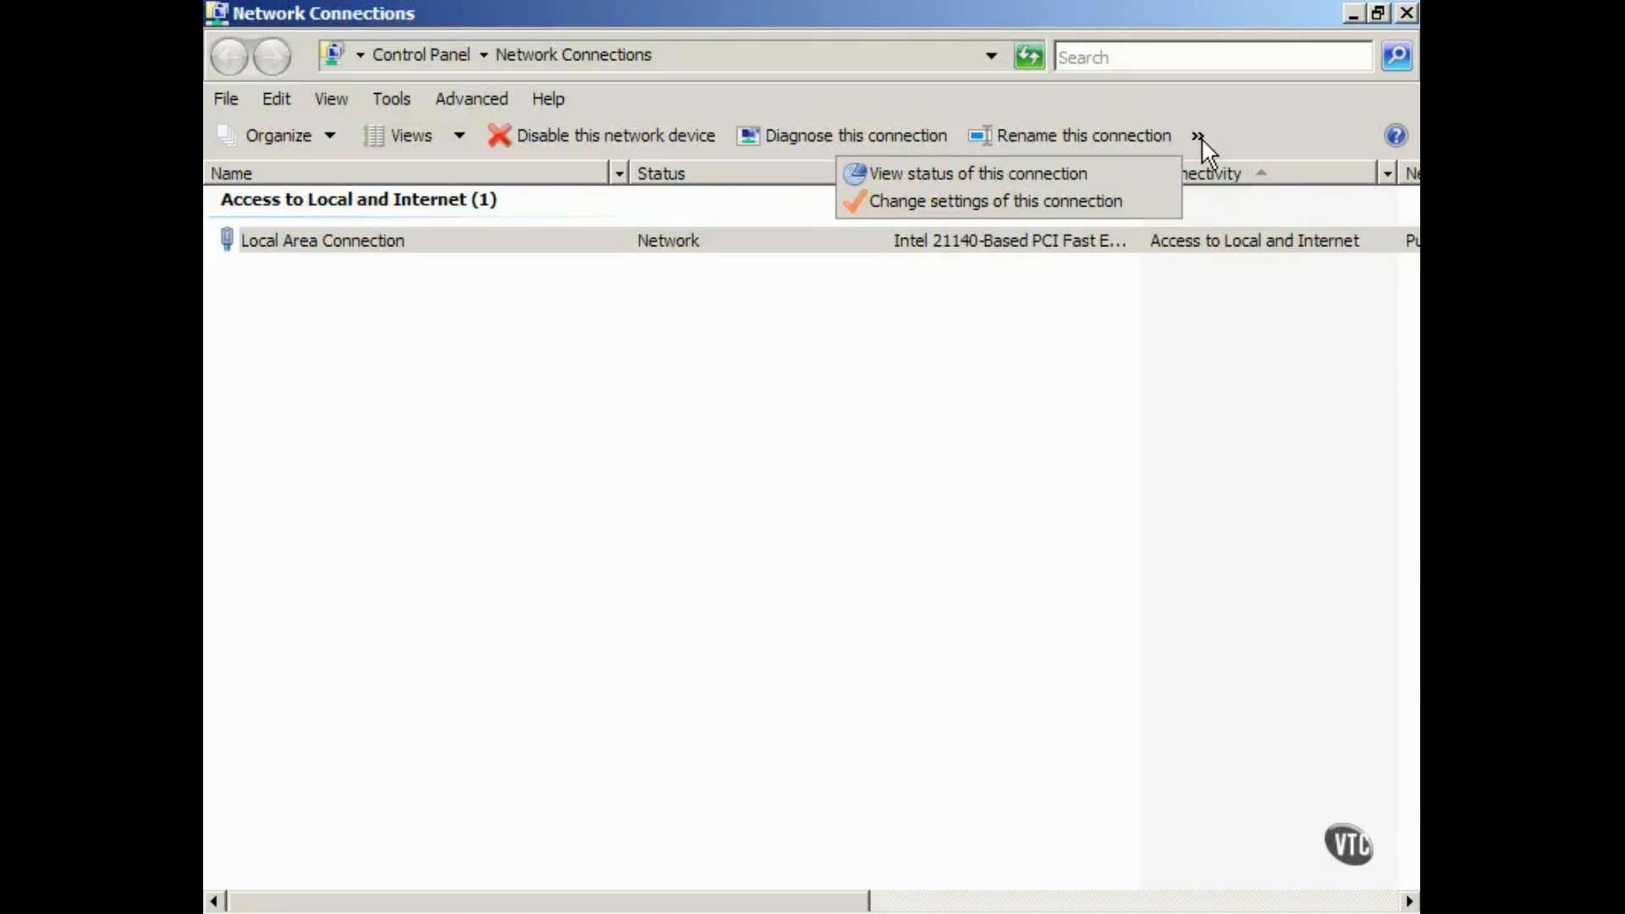
left_click(1042, 174)
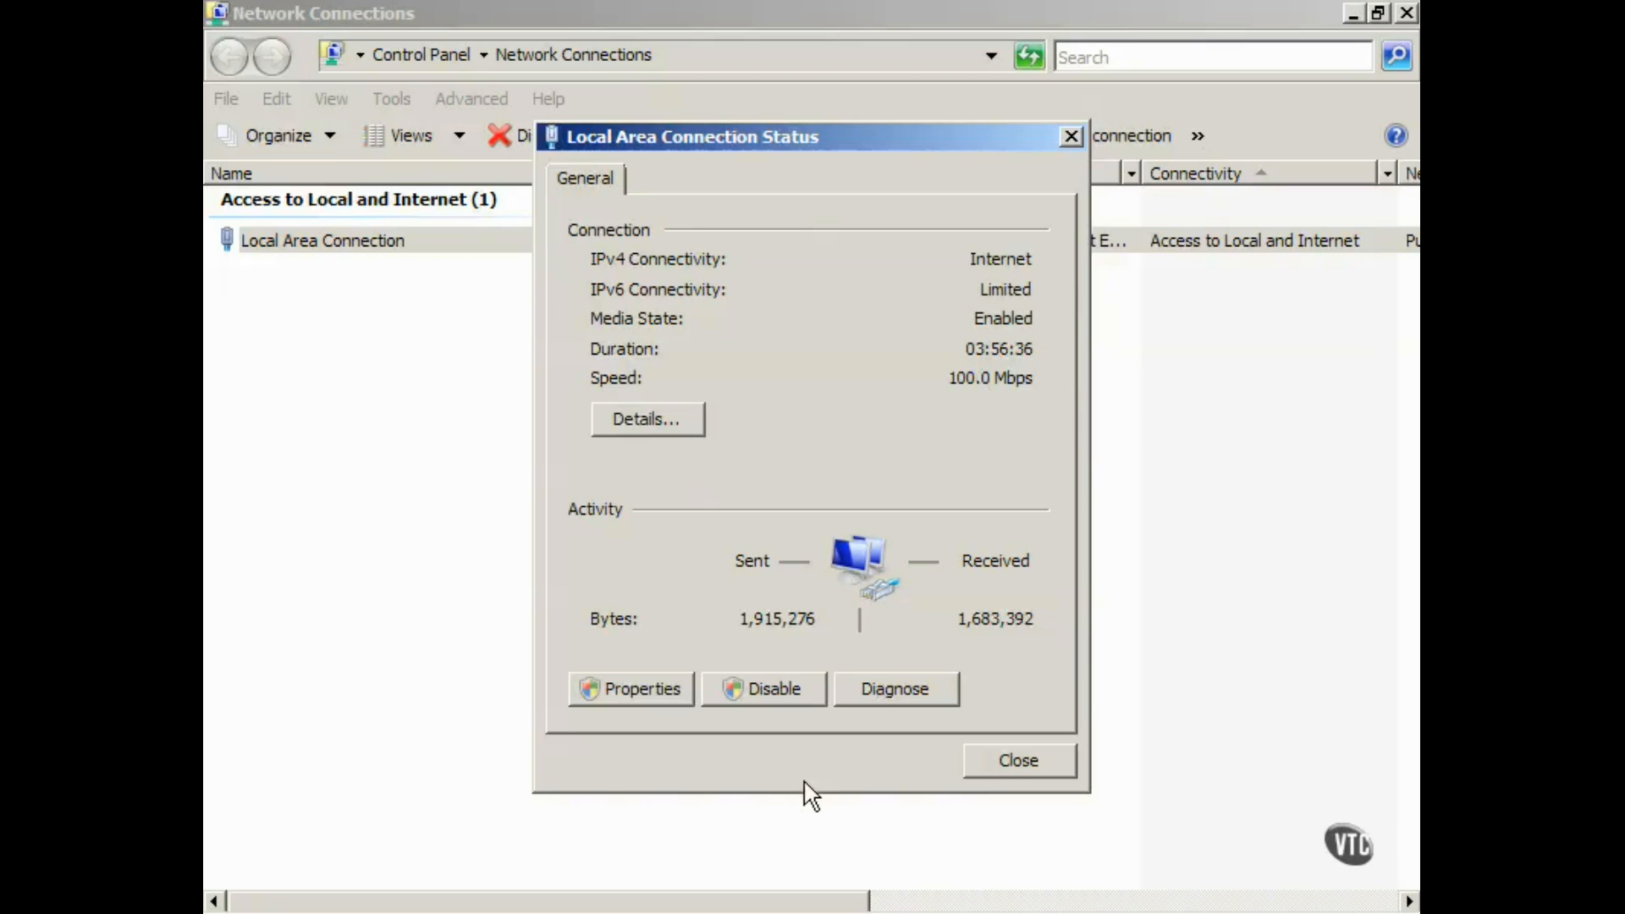
left_click(669, 427)
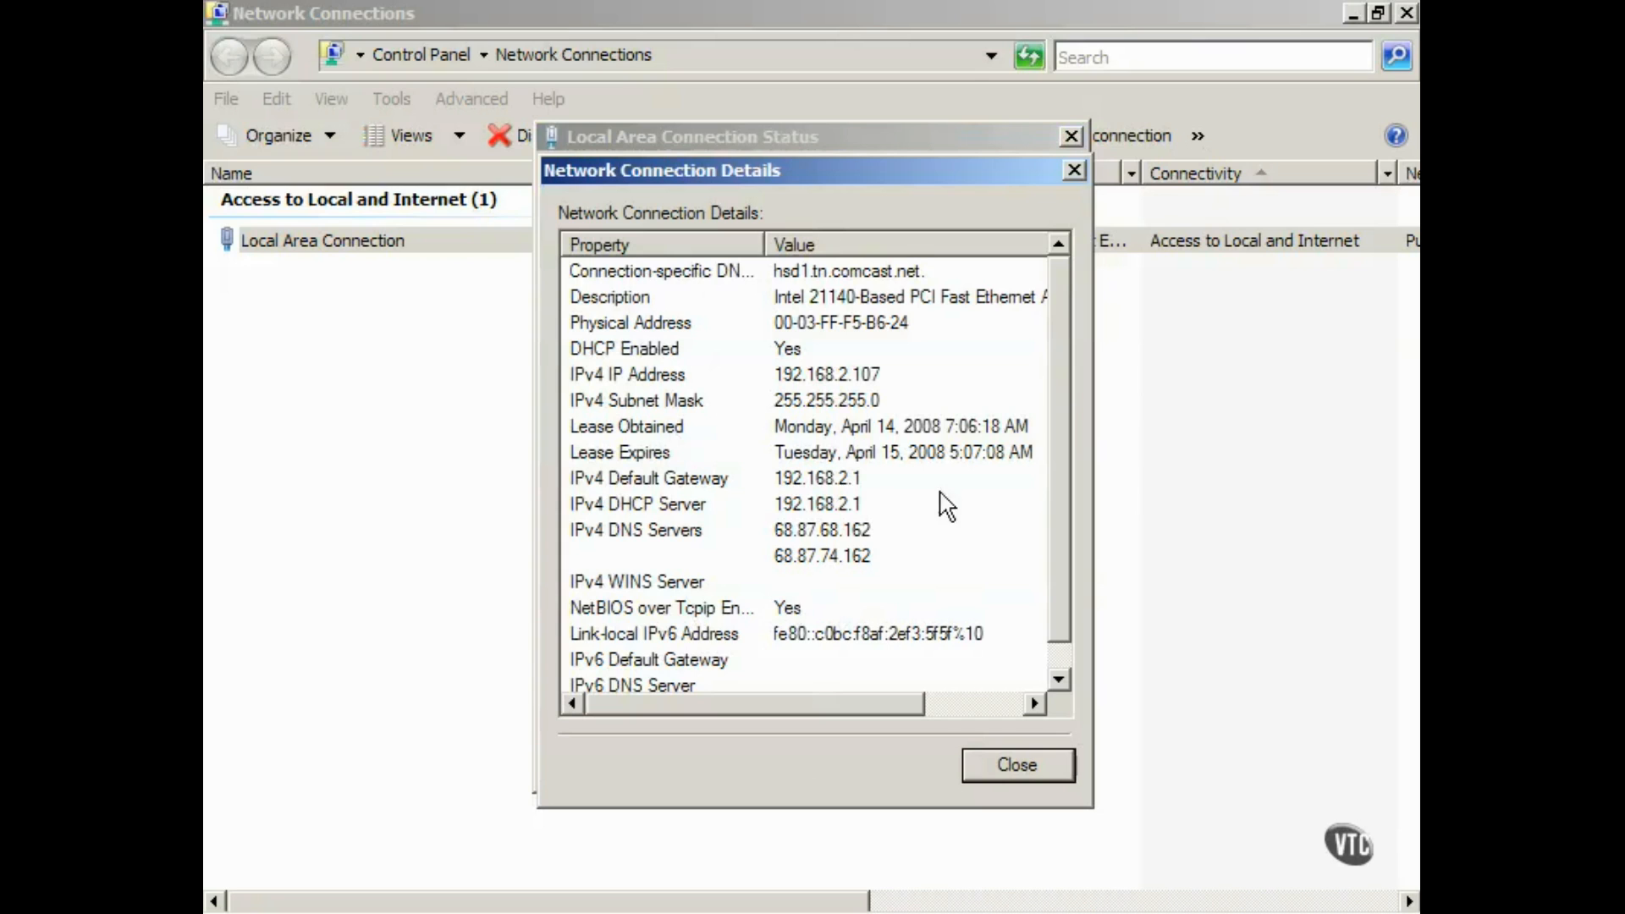
scroll(1049, 460, "down", 1)
left_click(1064, 251)
left_click(1041, 761)
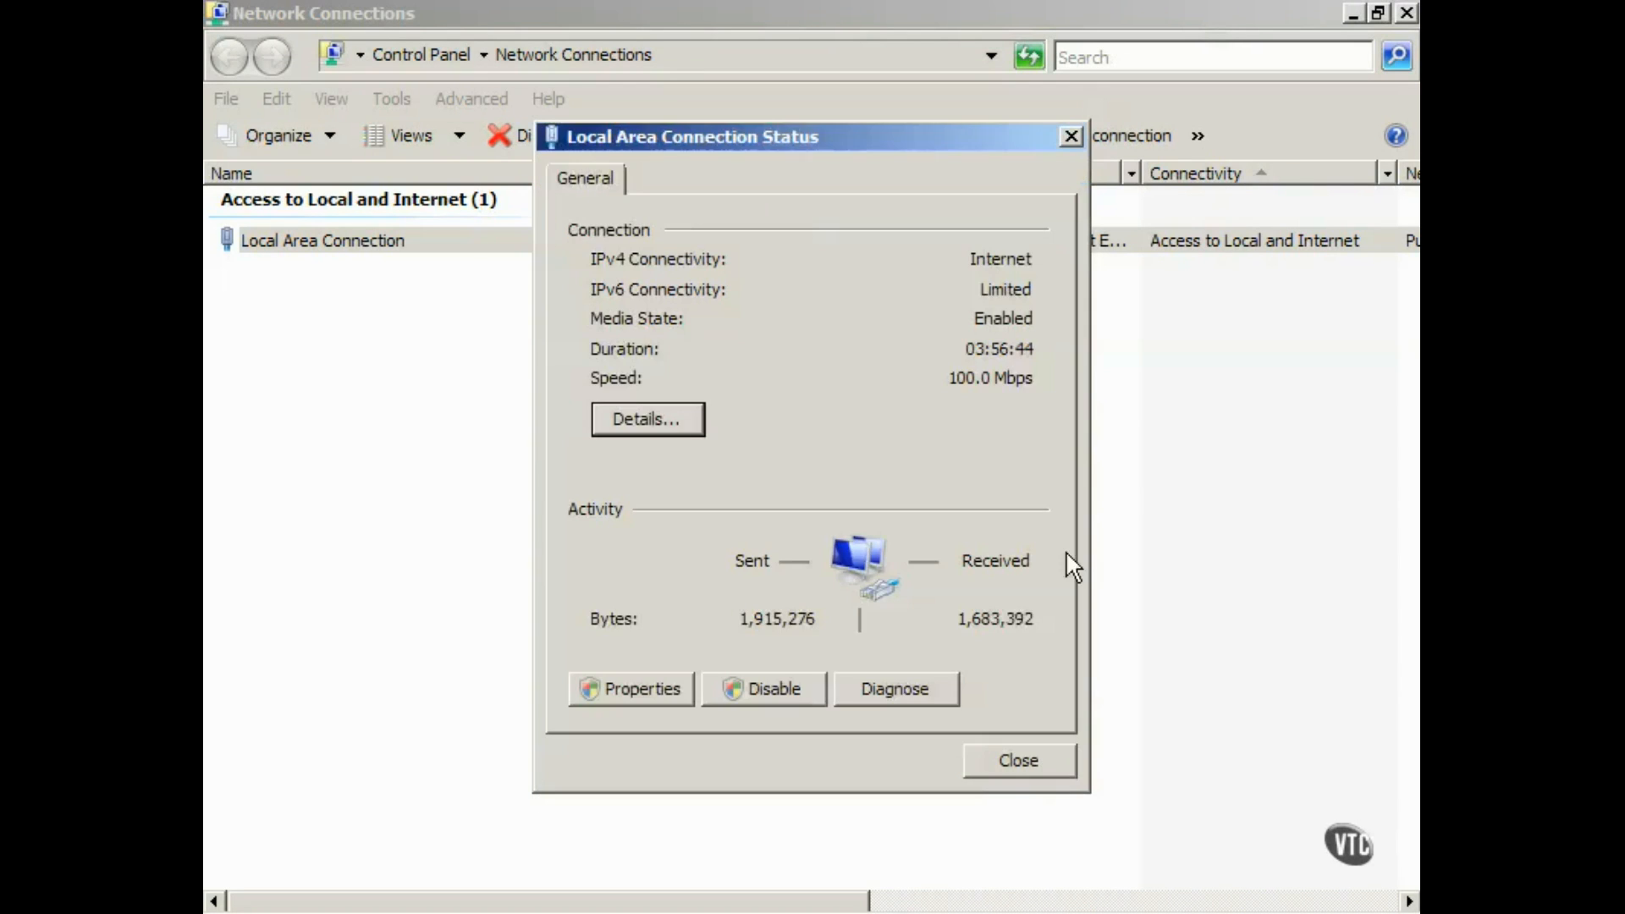
- Look at the Local Area Connection properties from its status window and close both without changes
left_click(653, 685)
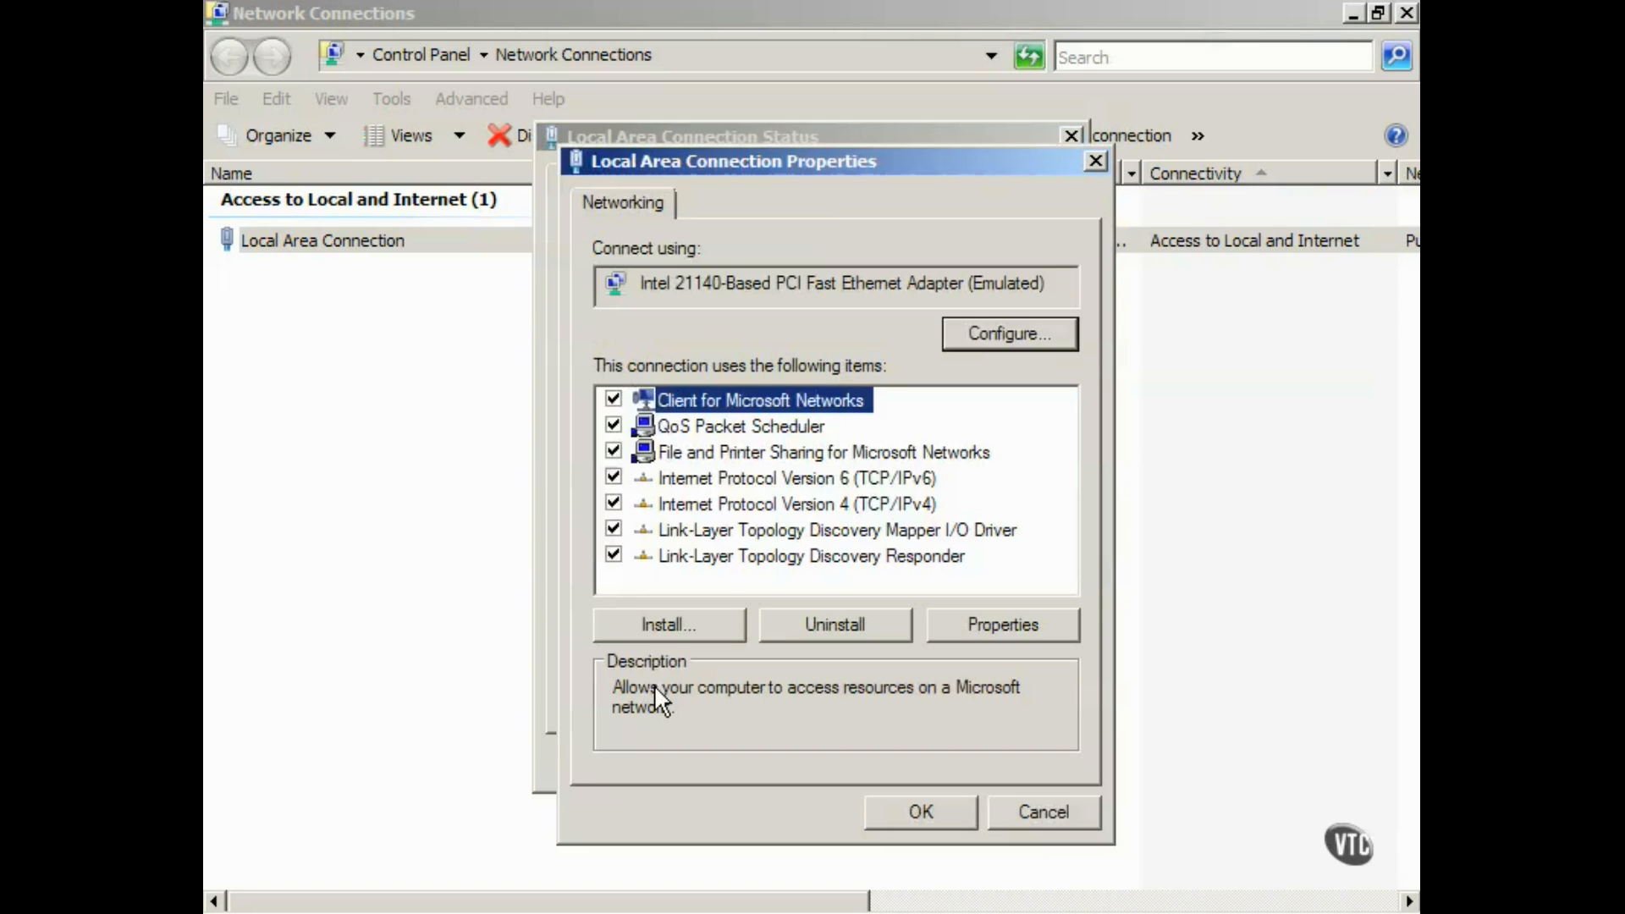
left_click(1071, 808)
left_click(997, 759)
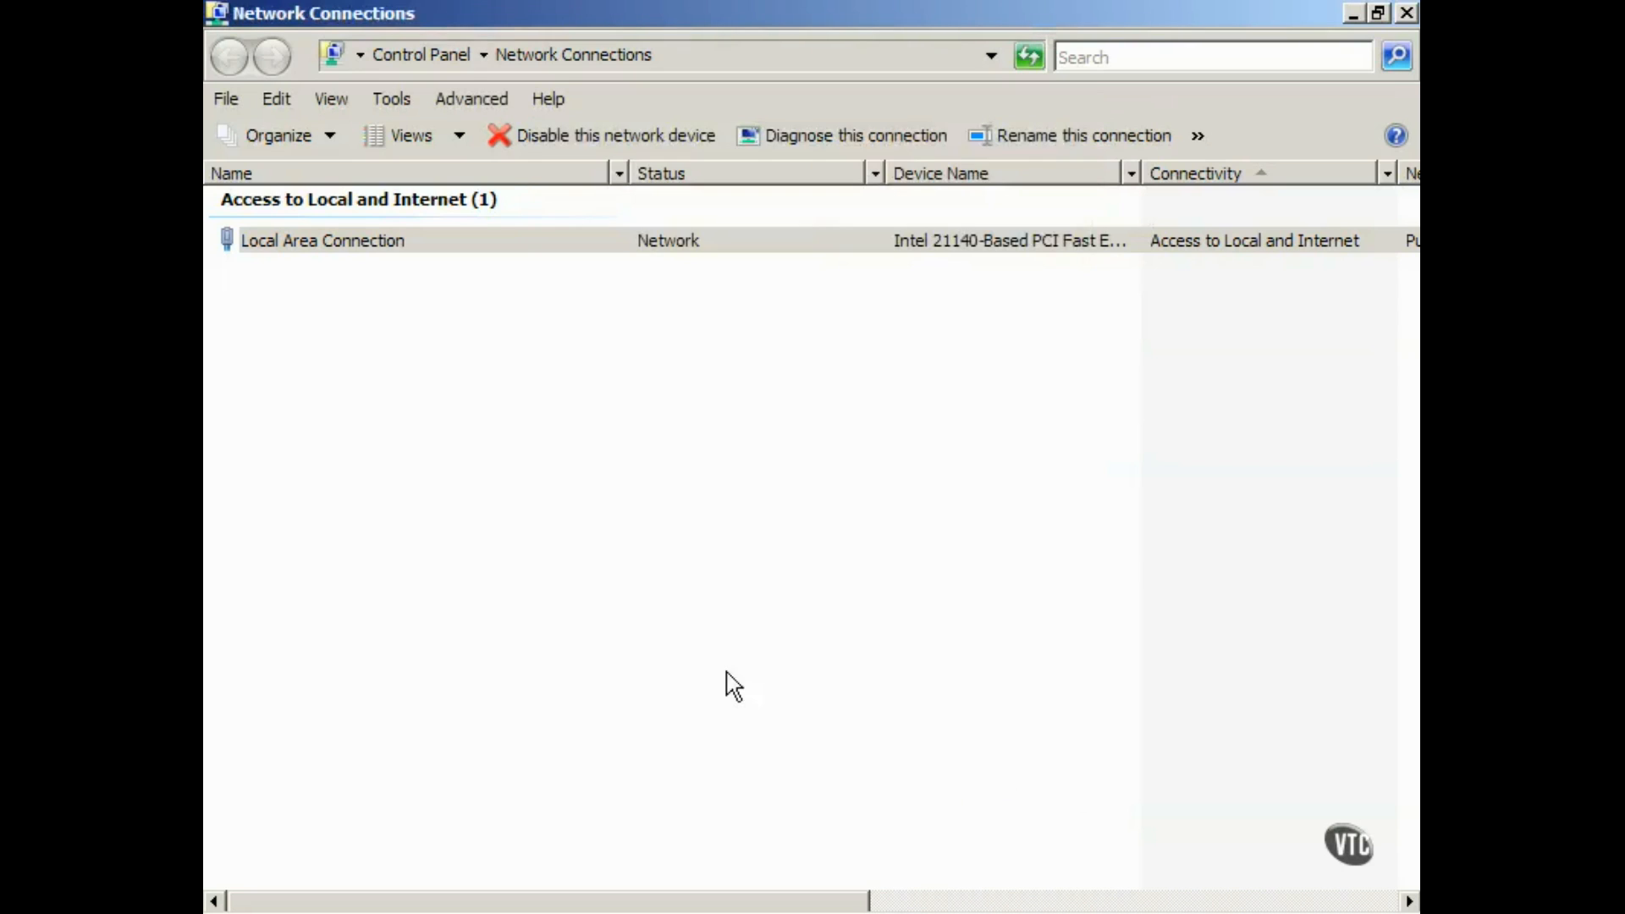
- Open the Internet Protocol Version 4 (TCP/IPv4) properties of the Local Area Connection
left_click(328, 244)
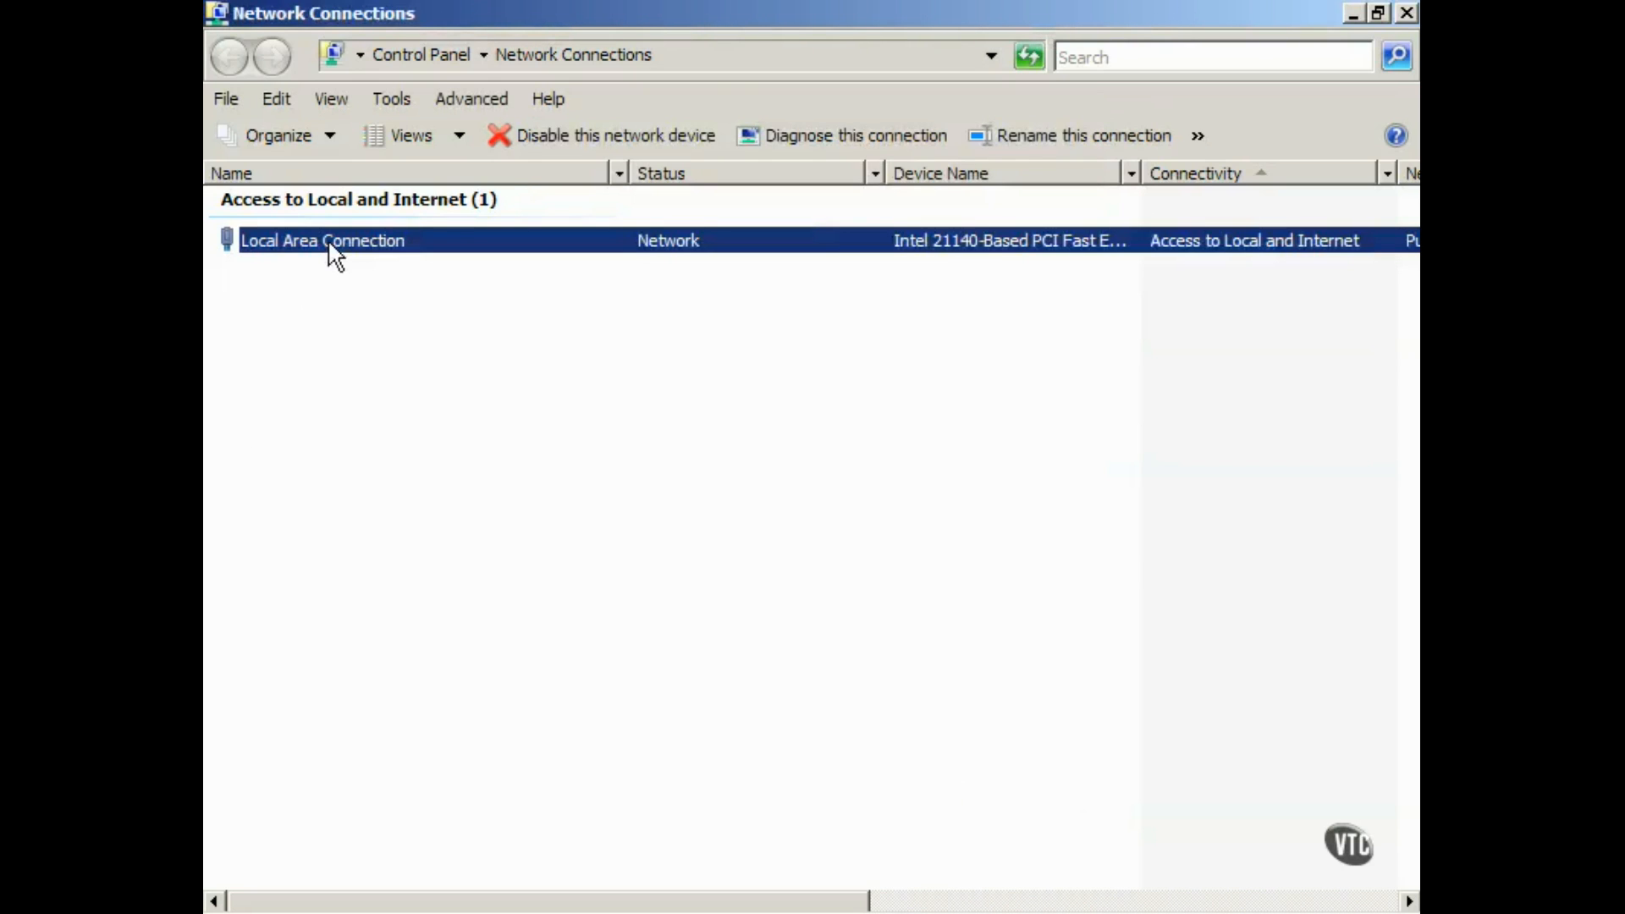
left_click(1197, 135)
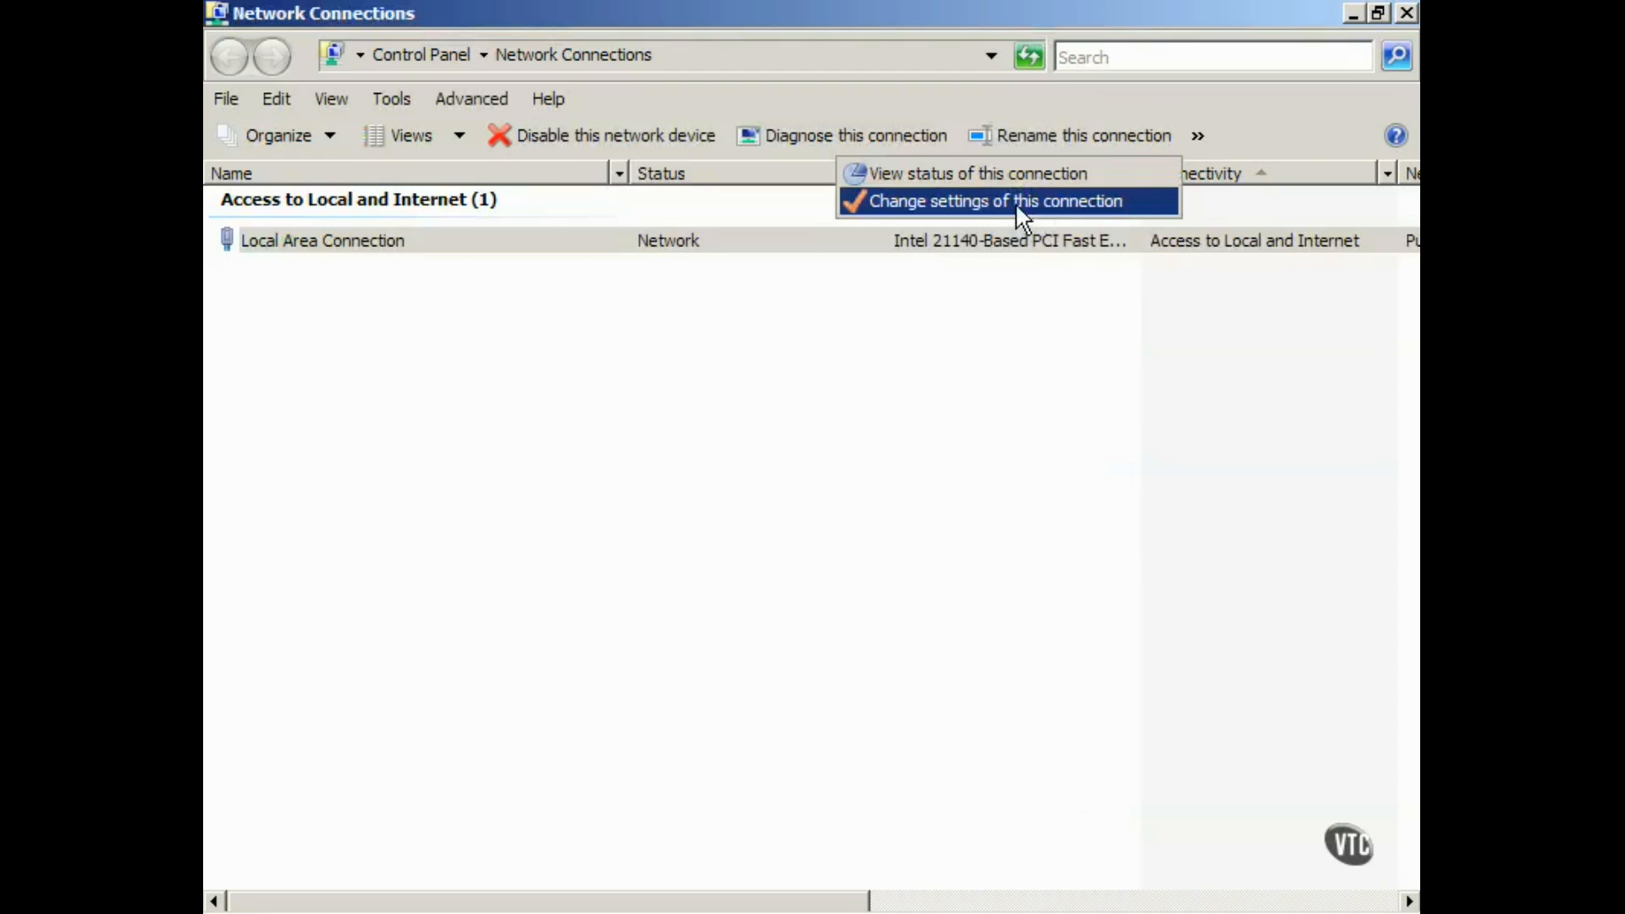
left_click(1018, 206)
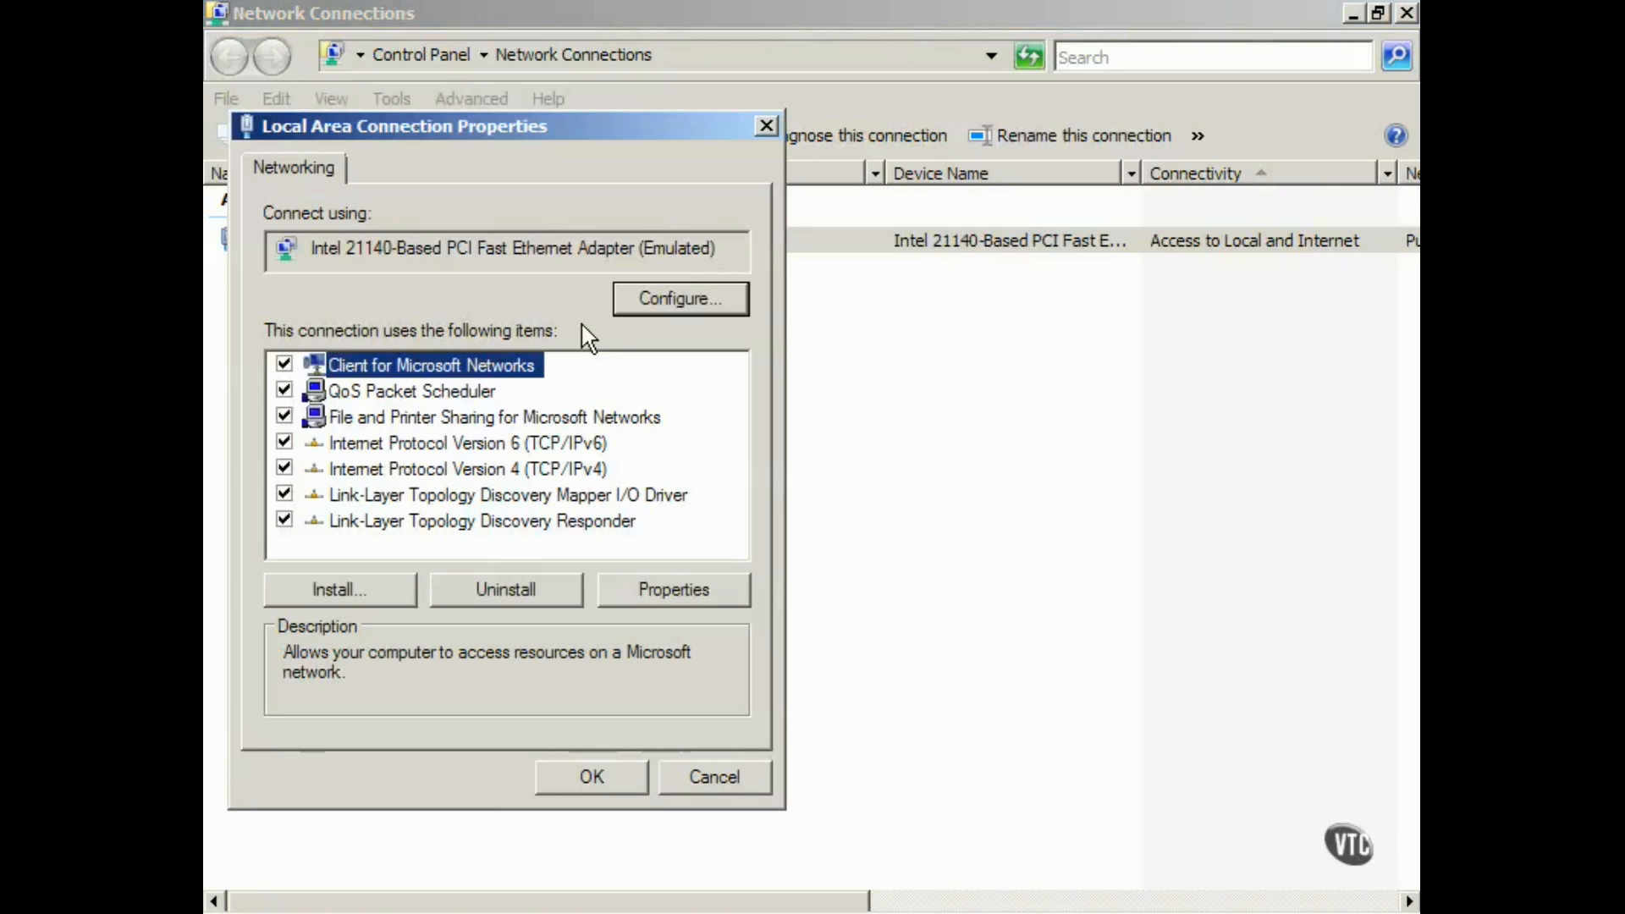
left_click(464, 472)
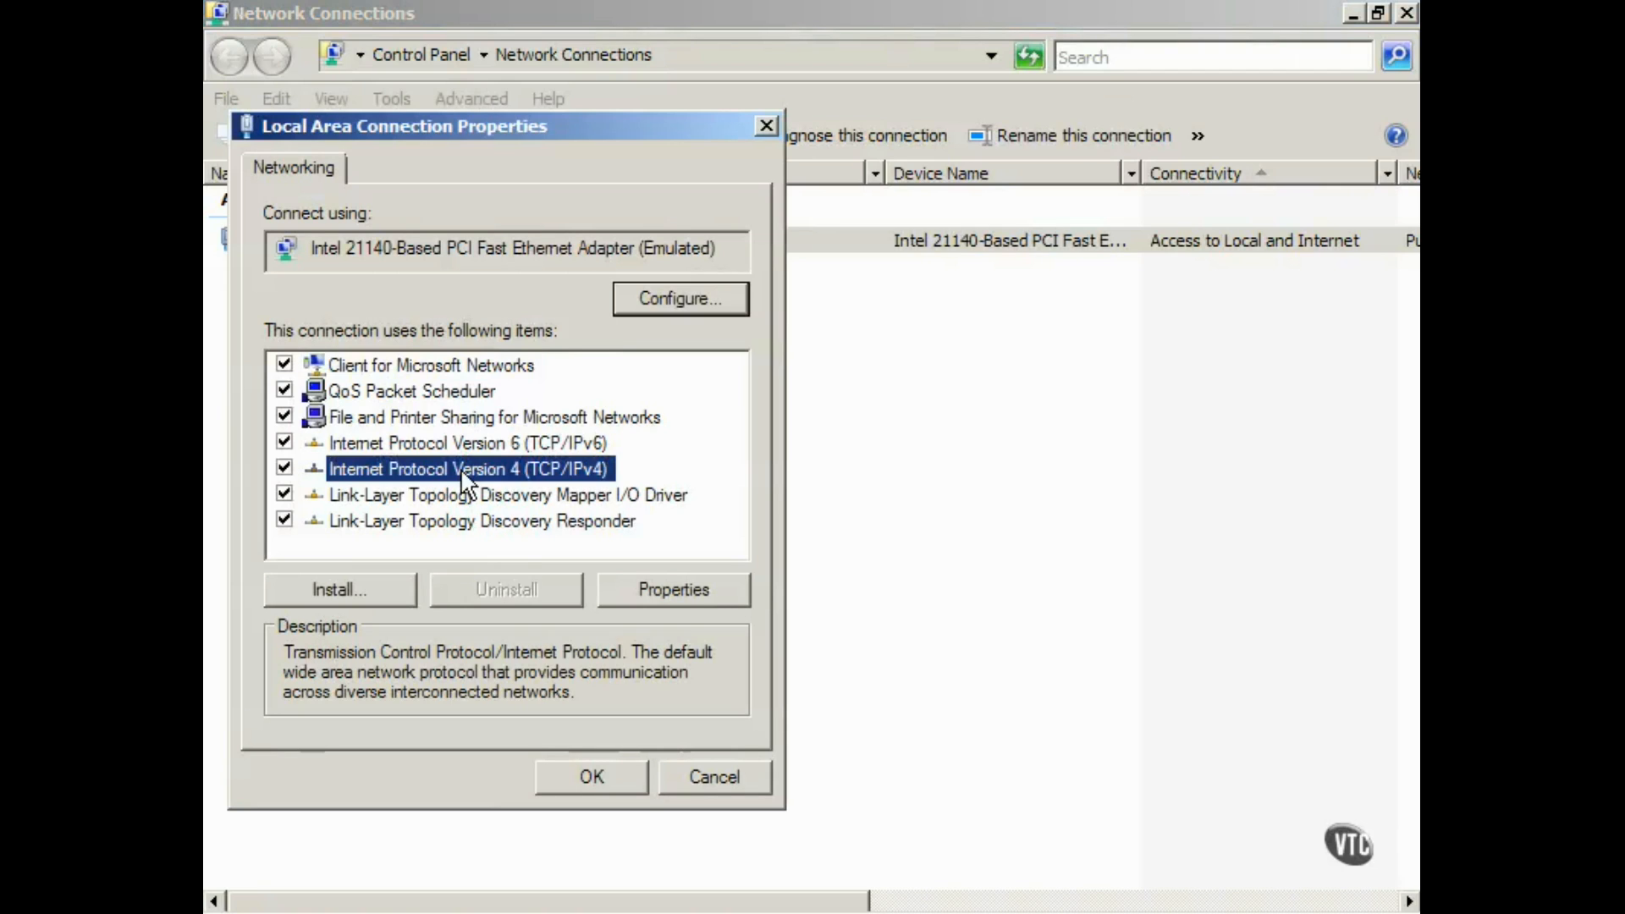
left_click(672, 597)
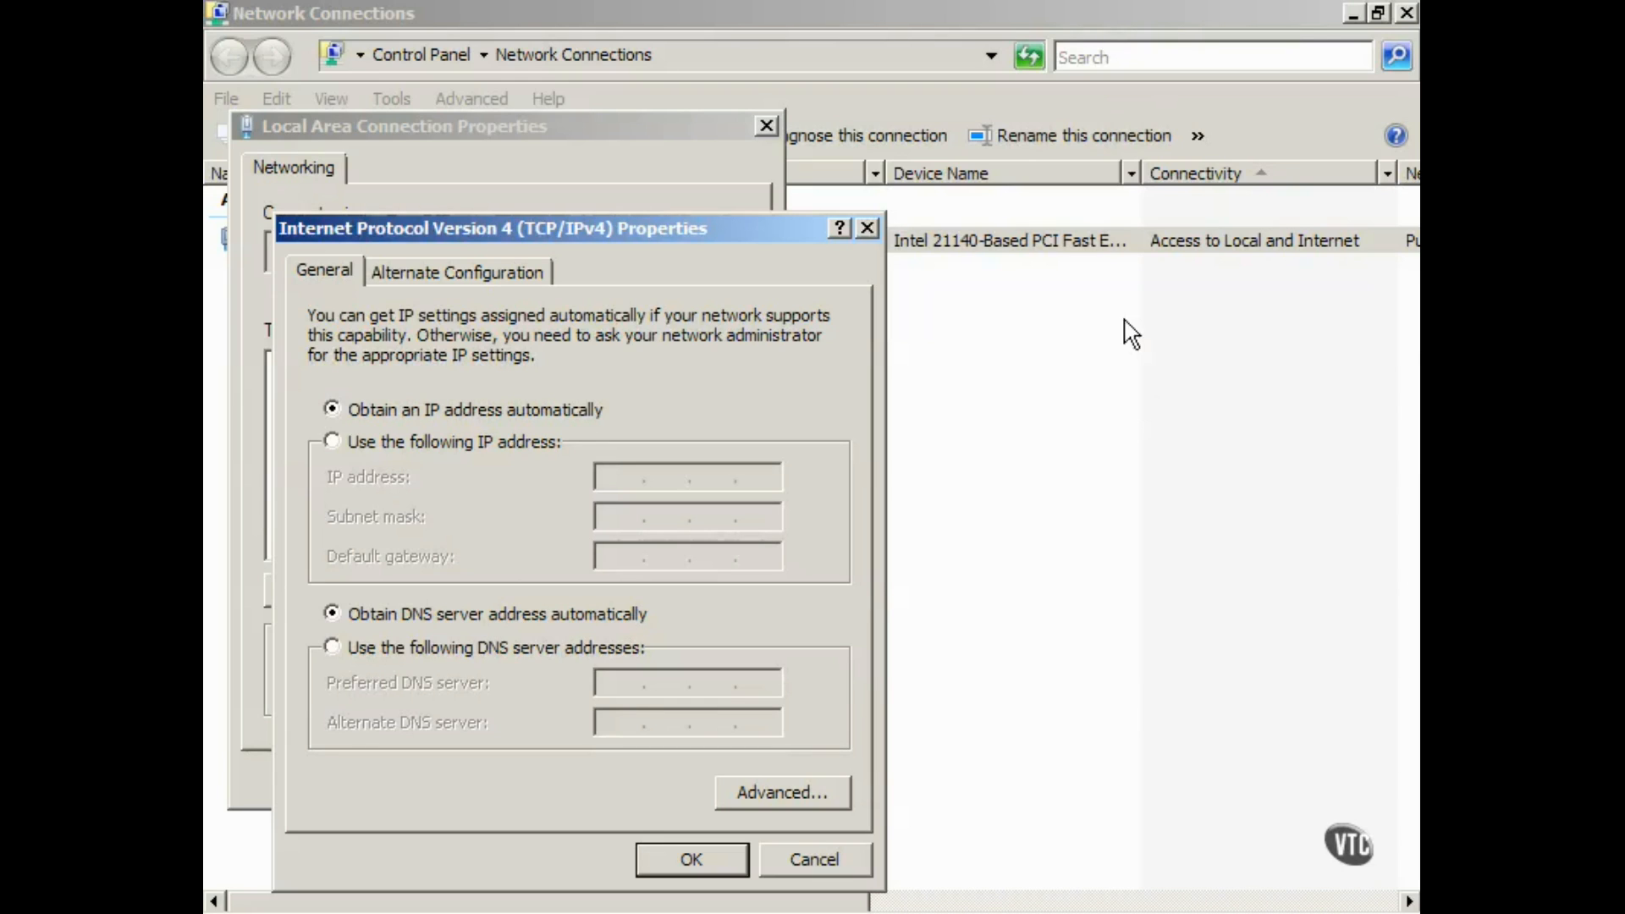
- Assign the static IP address 192.168.5.100 with subnet mask 255.255.255.0 and default gateway 192.168.5.1
left_click(461, 440)
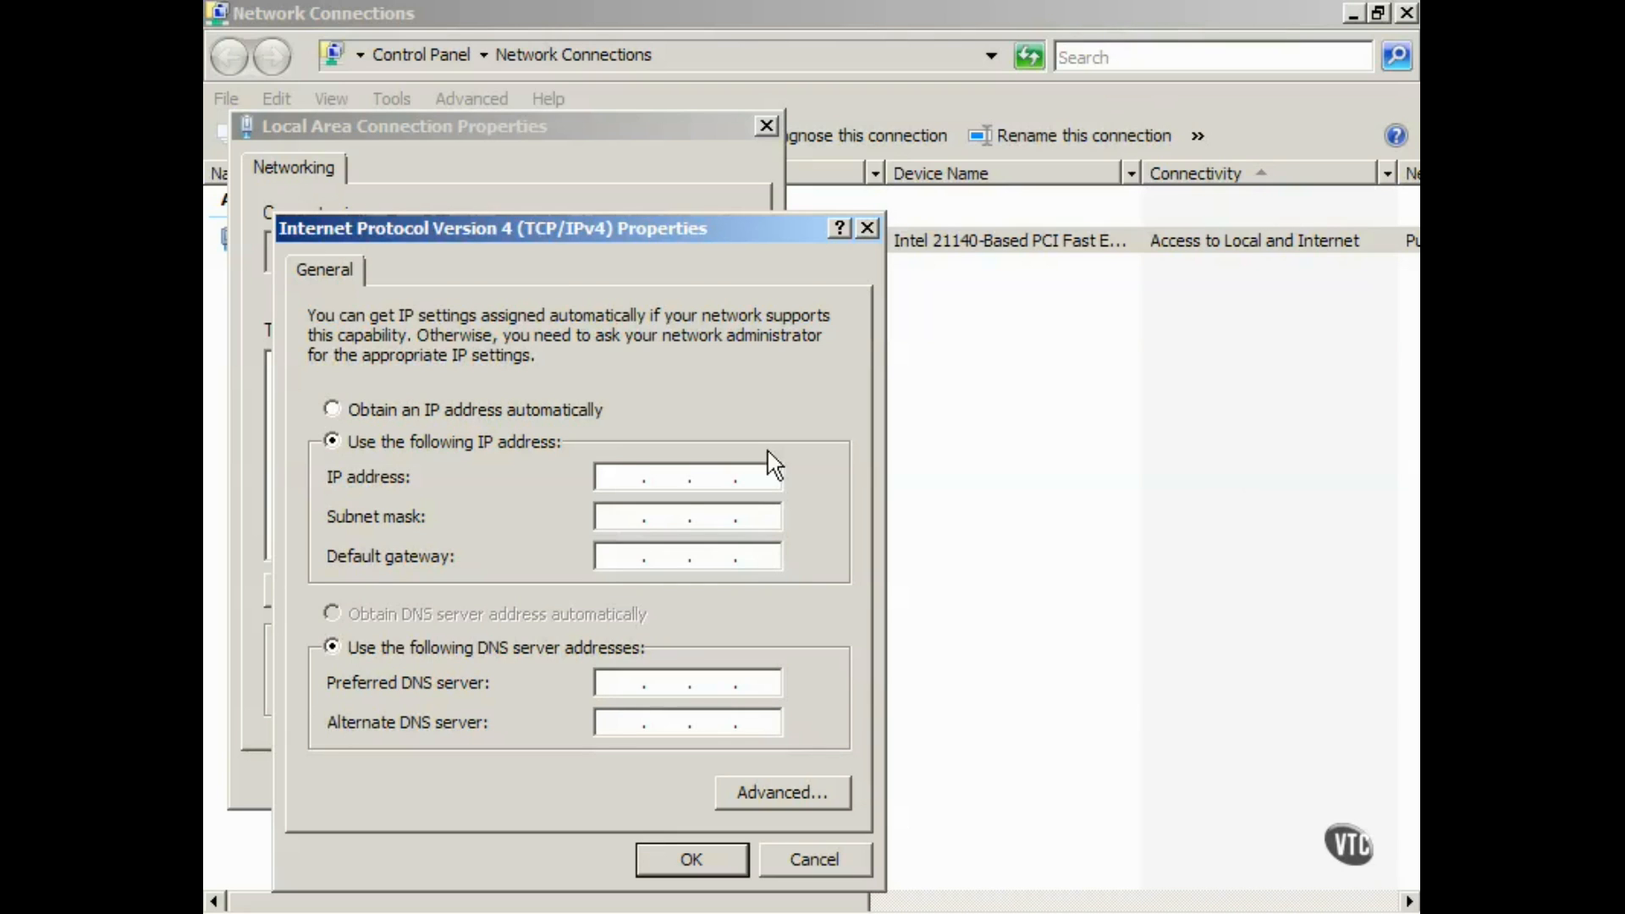
left_click(613, 476)
type("192.168.5.100")
left_click(628, 519)
left_click(646, 561)
type("192 . 168 . ")
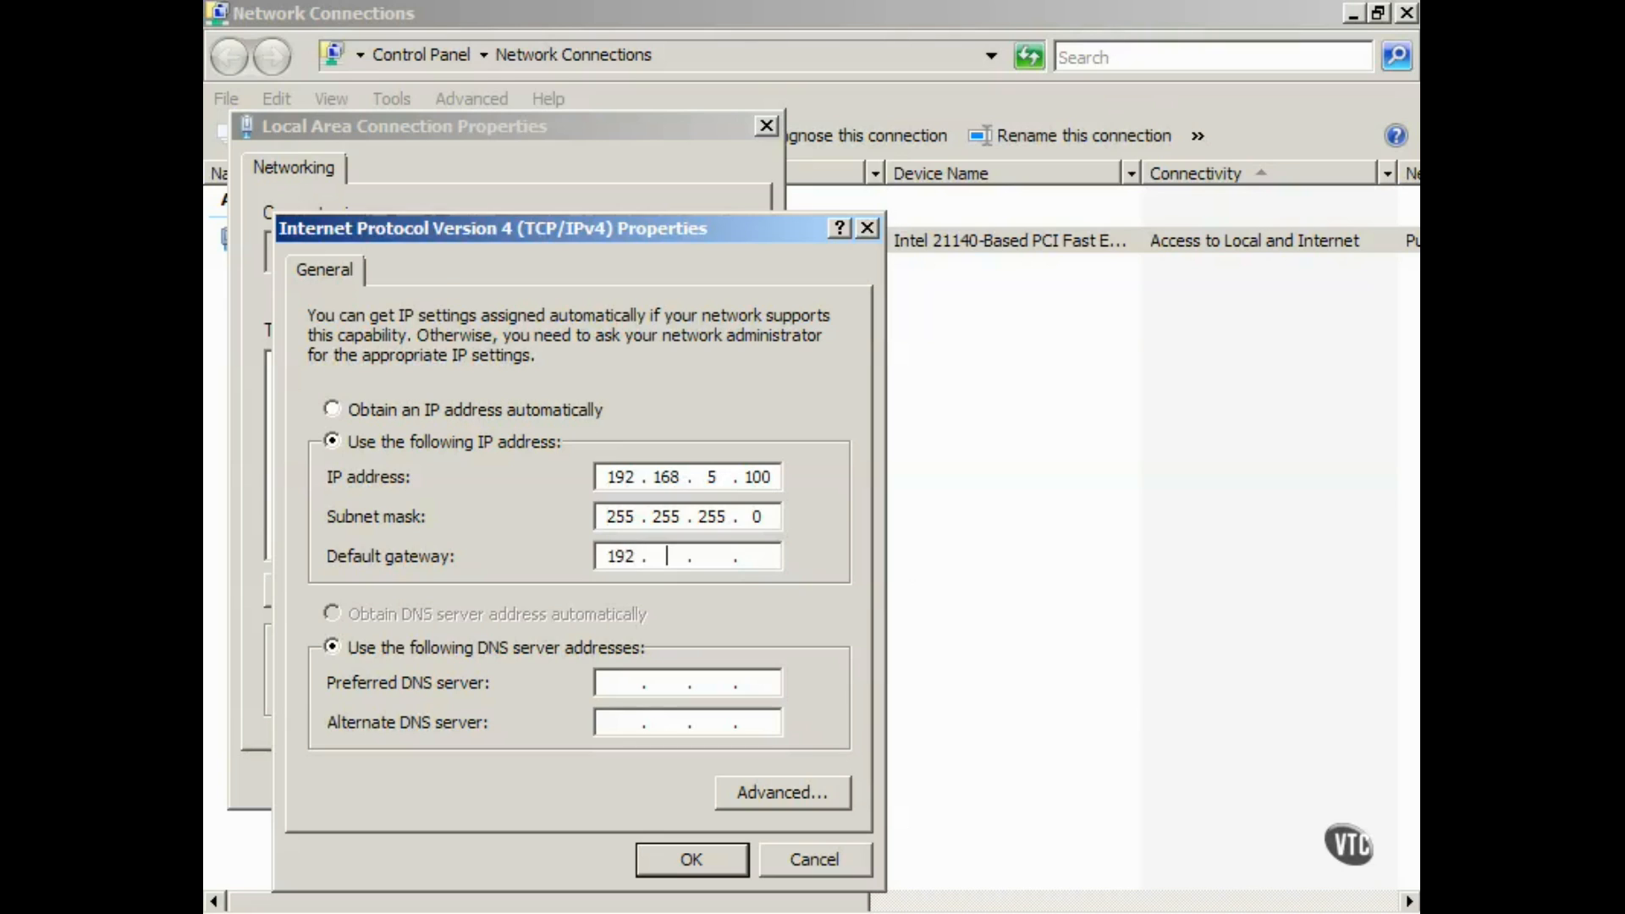
type("5 . 1")
left_click(635, 685)
- Examine the advanced TCP/IP settings for adding another IP address and editing the default gateway, without changing them
left_click(804, 792)
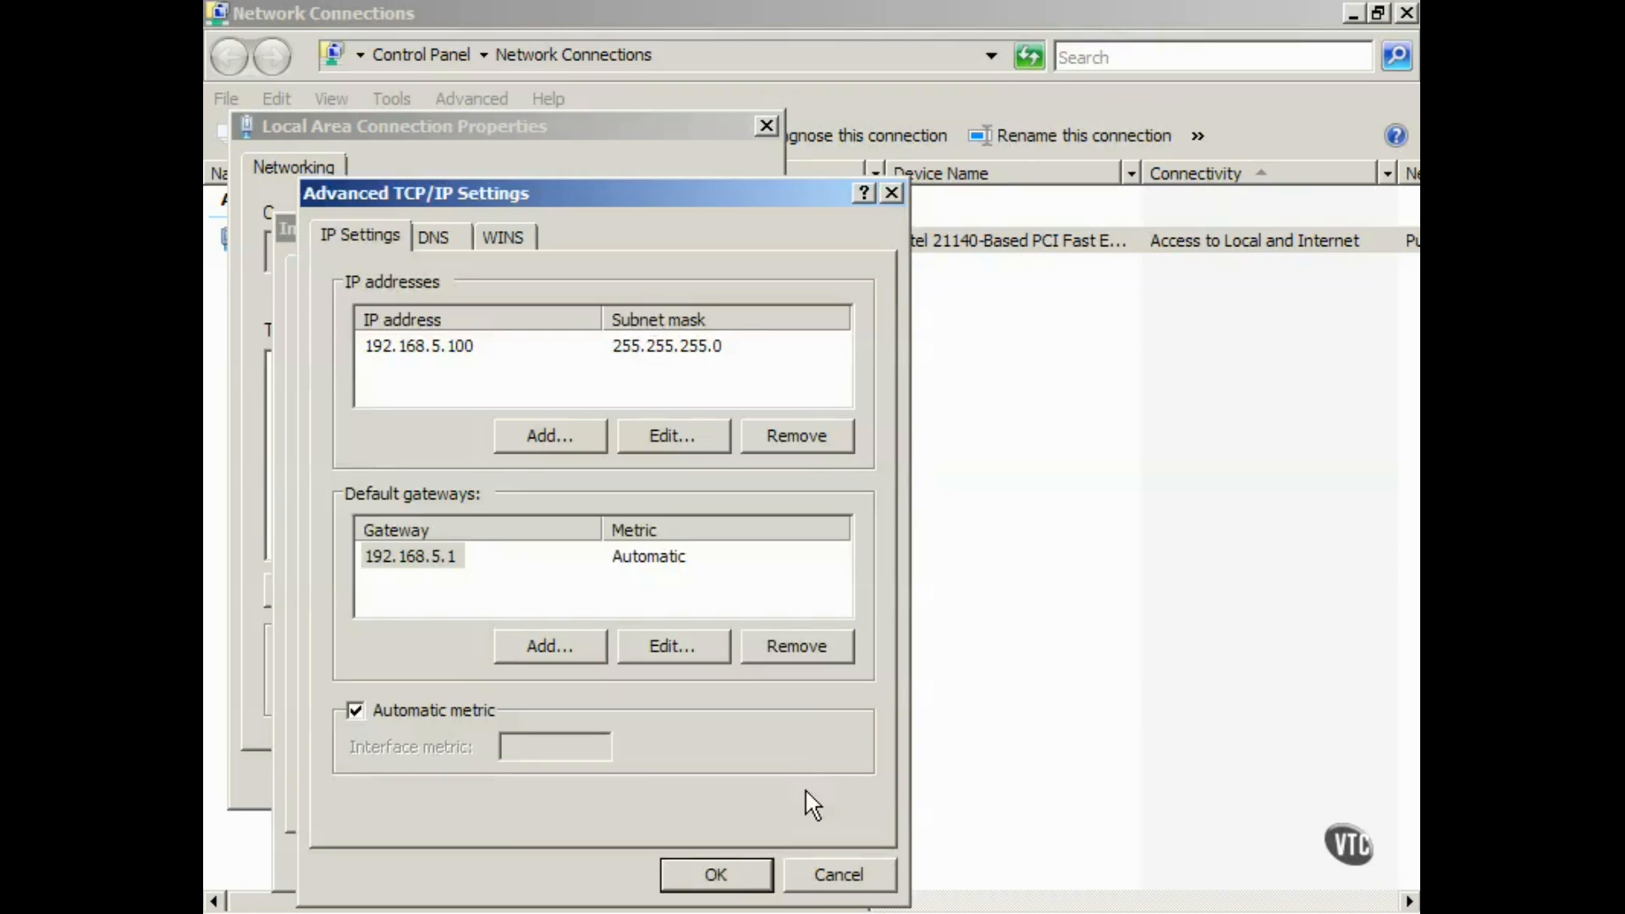
left_click(535, 446)
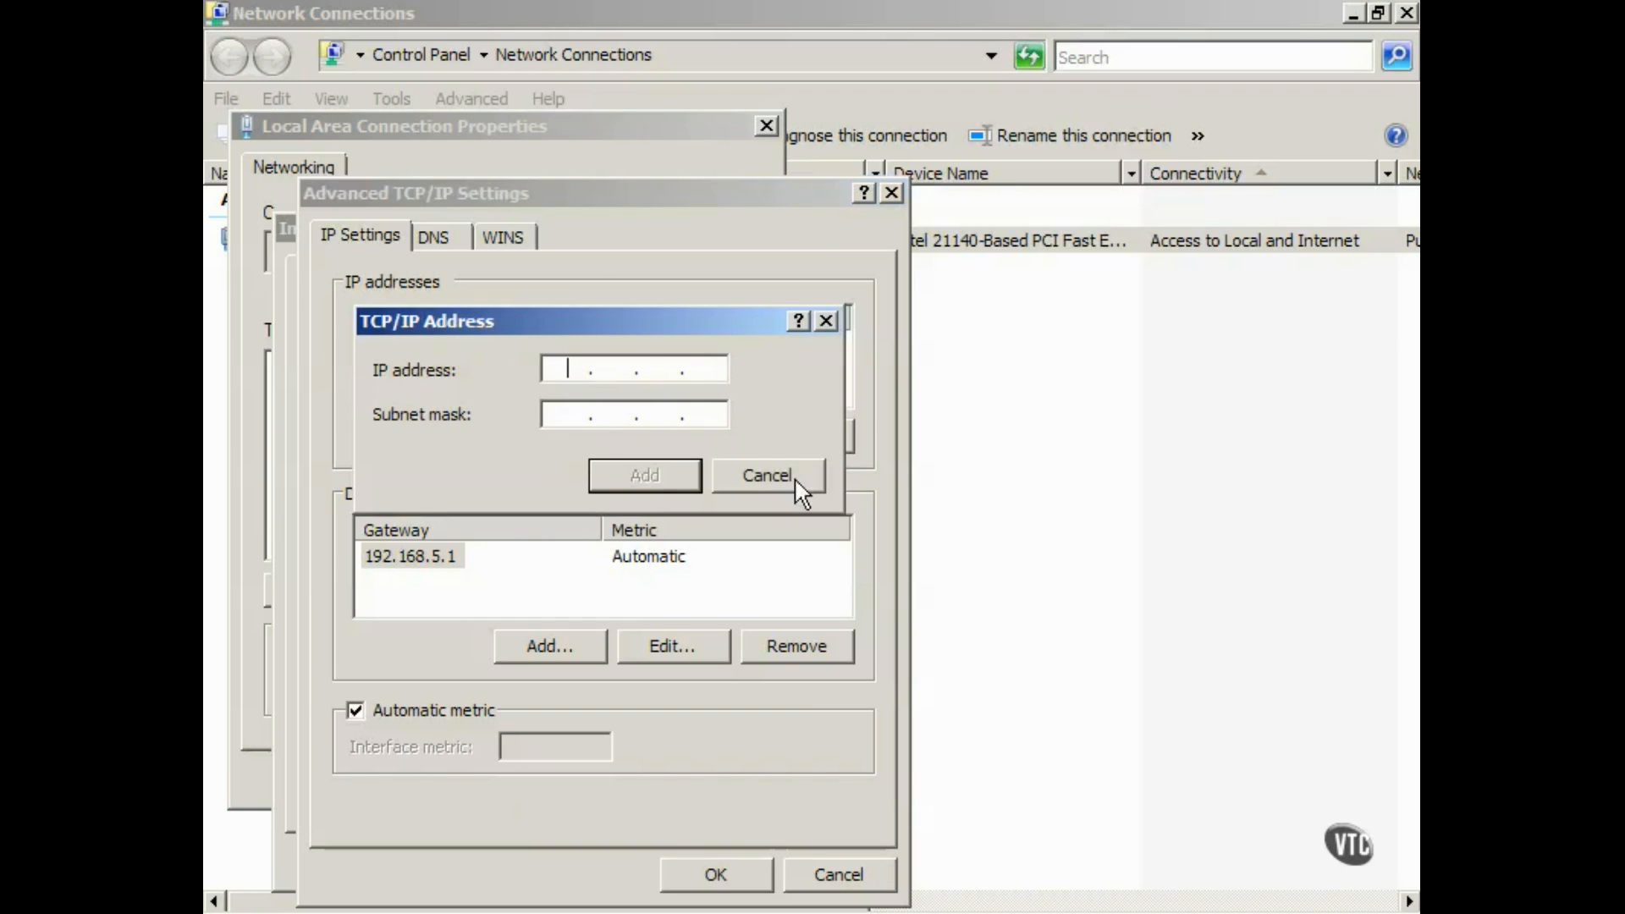
left_click(766, 476)
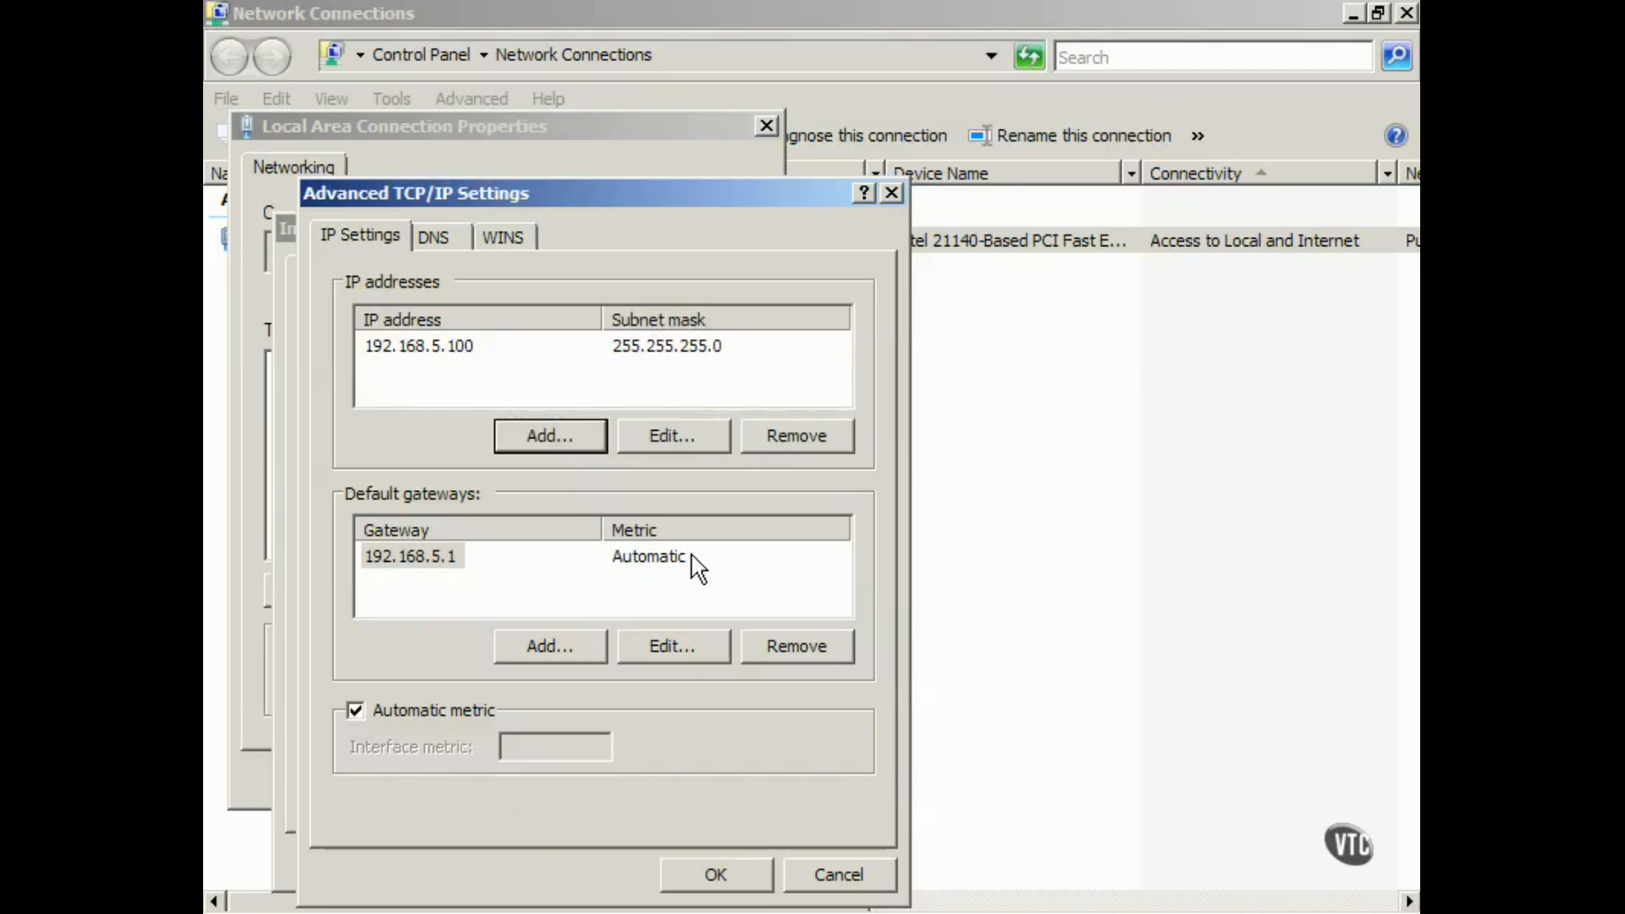
left_click(672, 645)
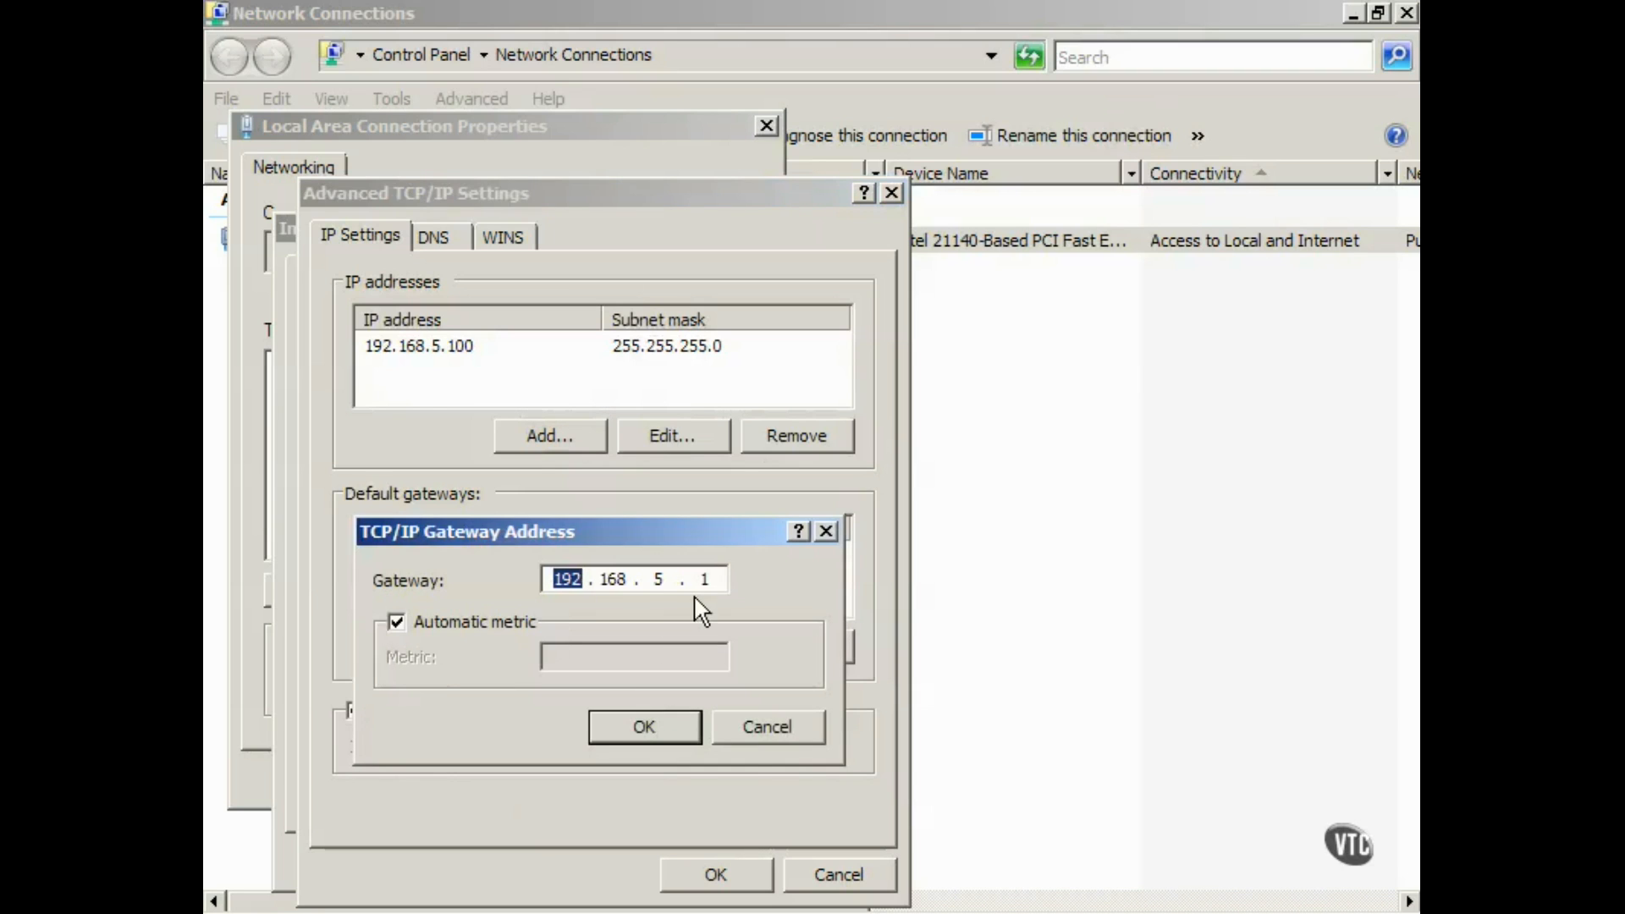
left_click(750, 727)
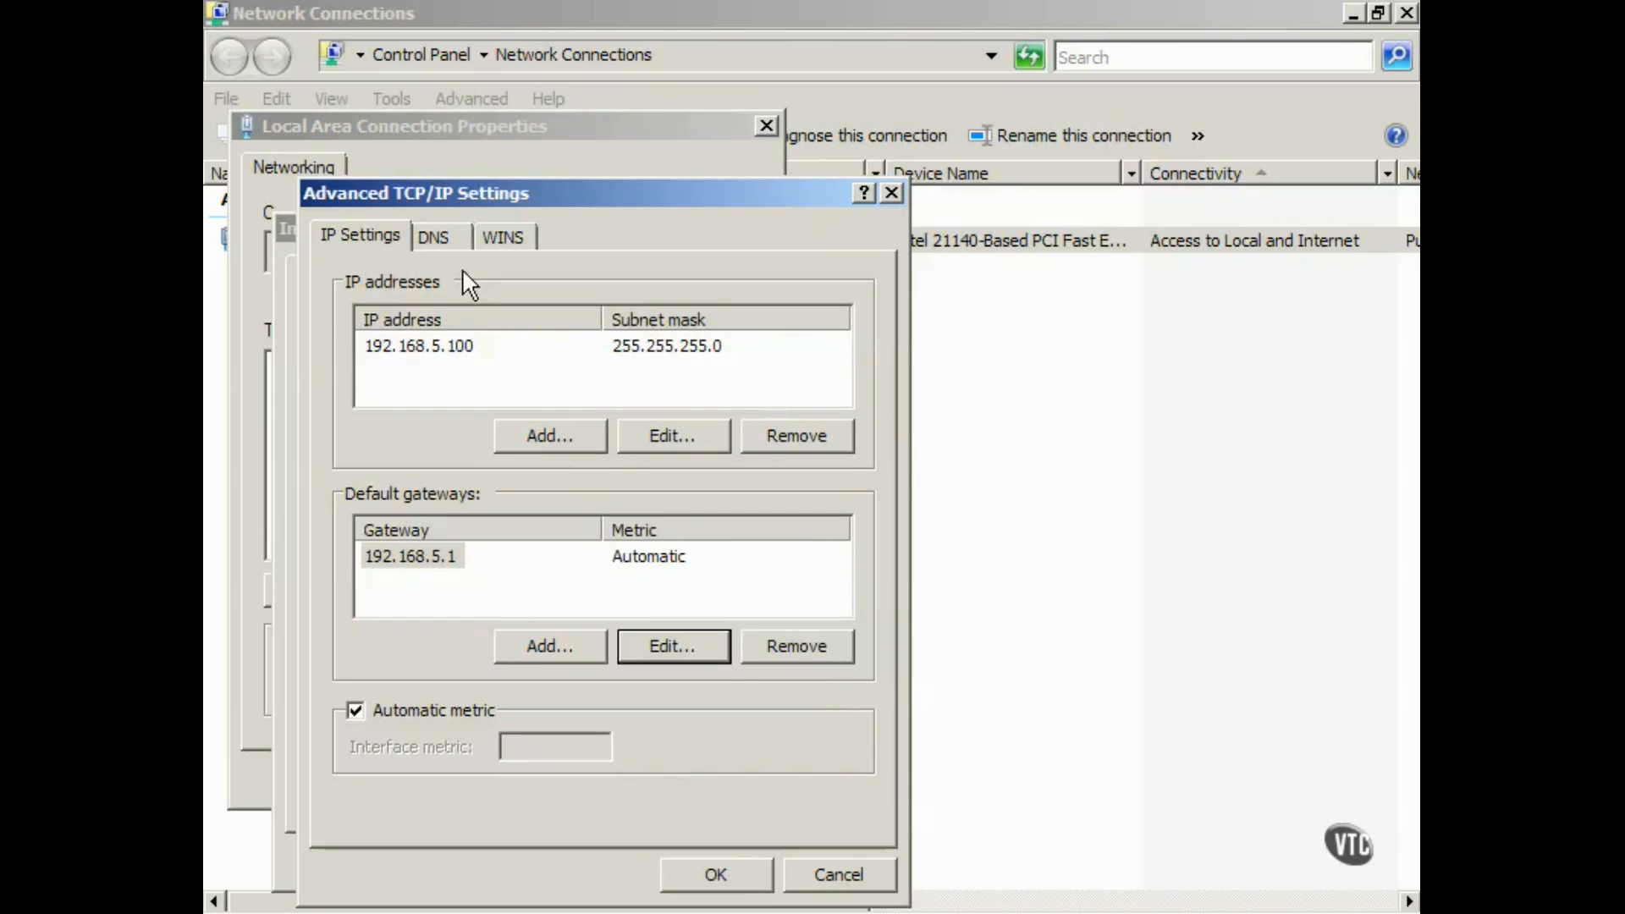
- Examine the advanced DNS and WINS settings and their server entry forms, leaving without adding a server
left_click(442, 240)
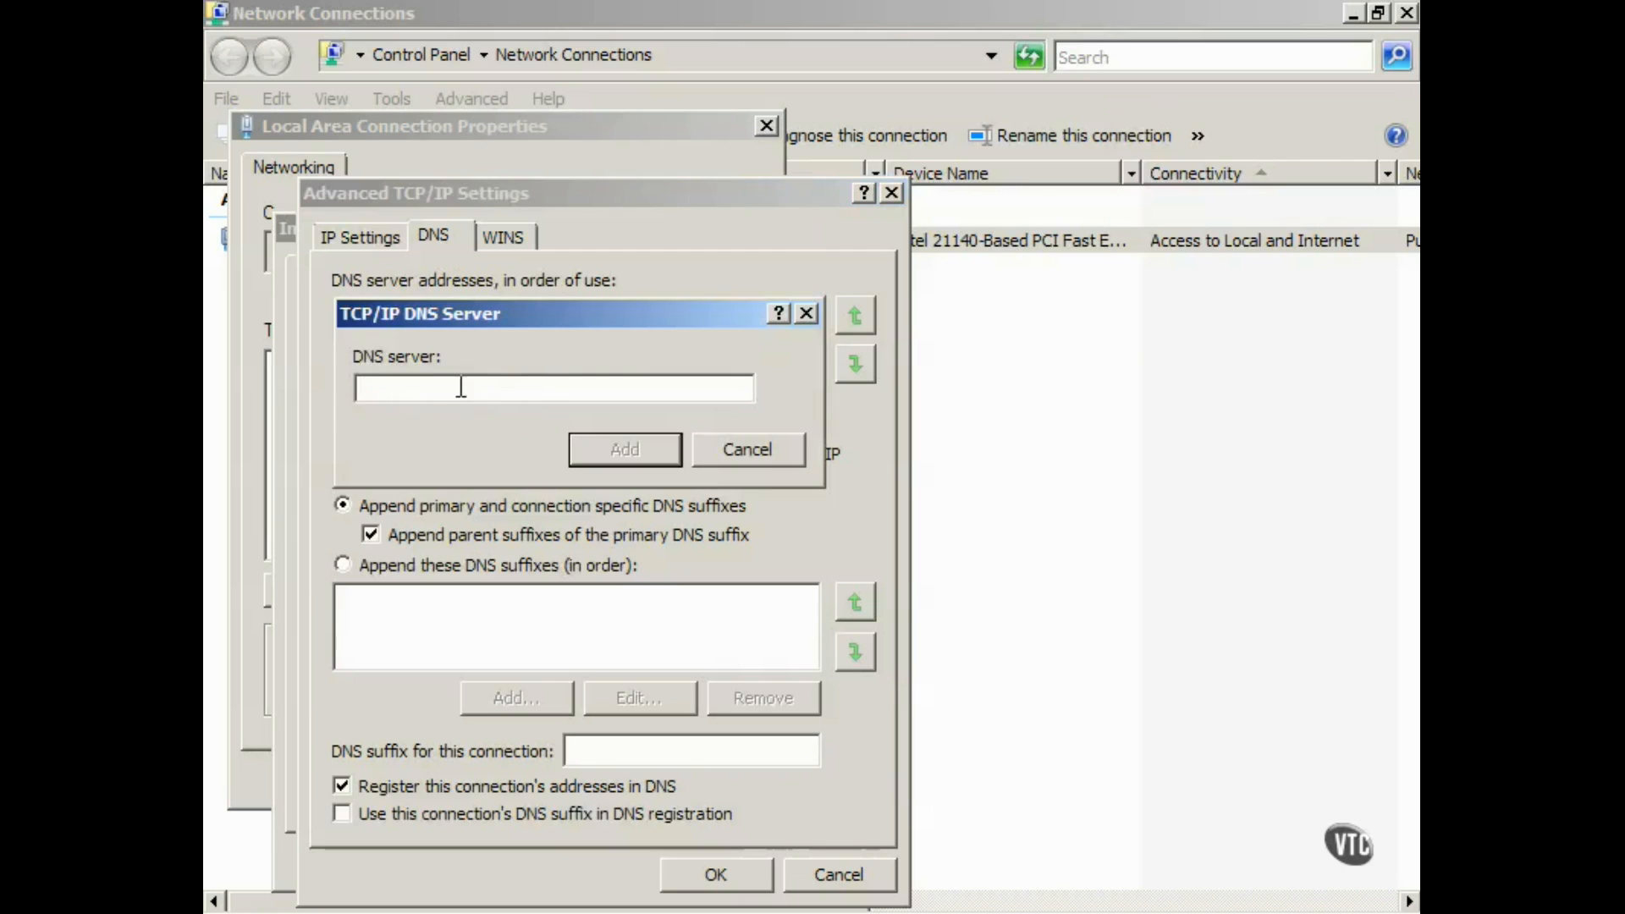
left_click(746, 449)
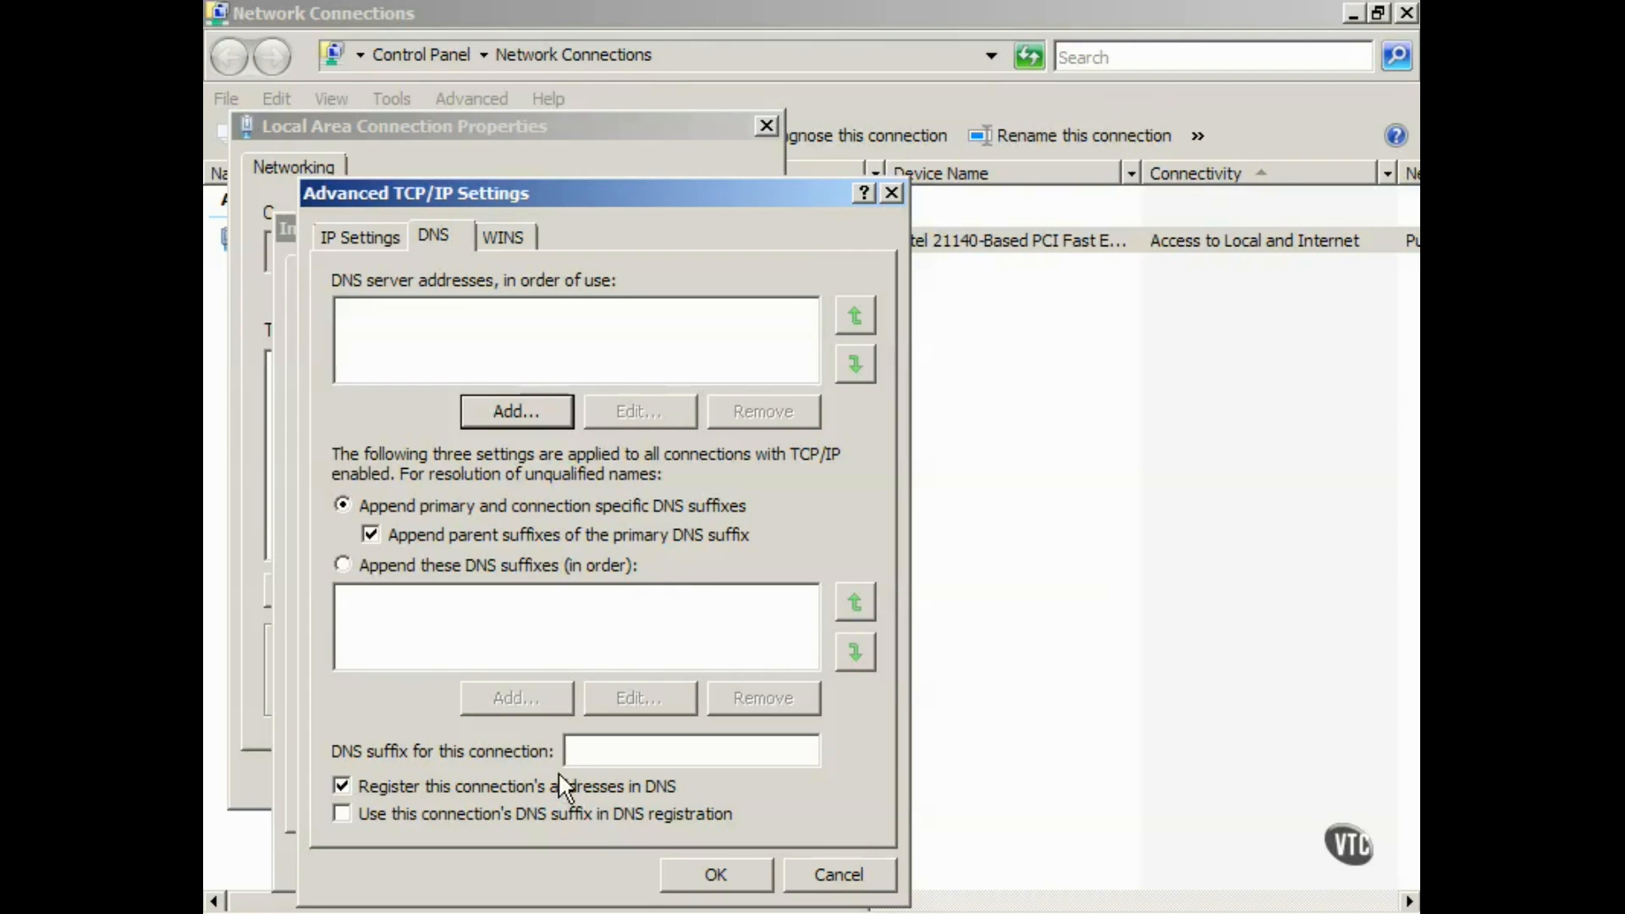
left_click(502, 236)
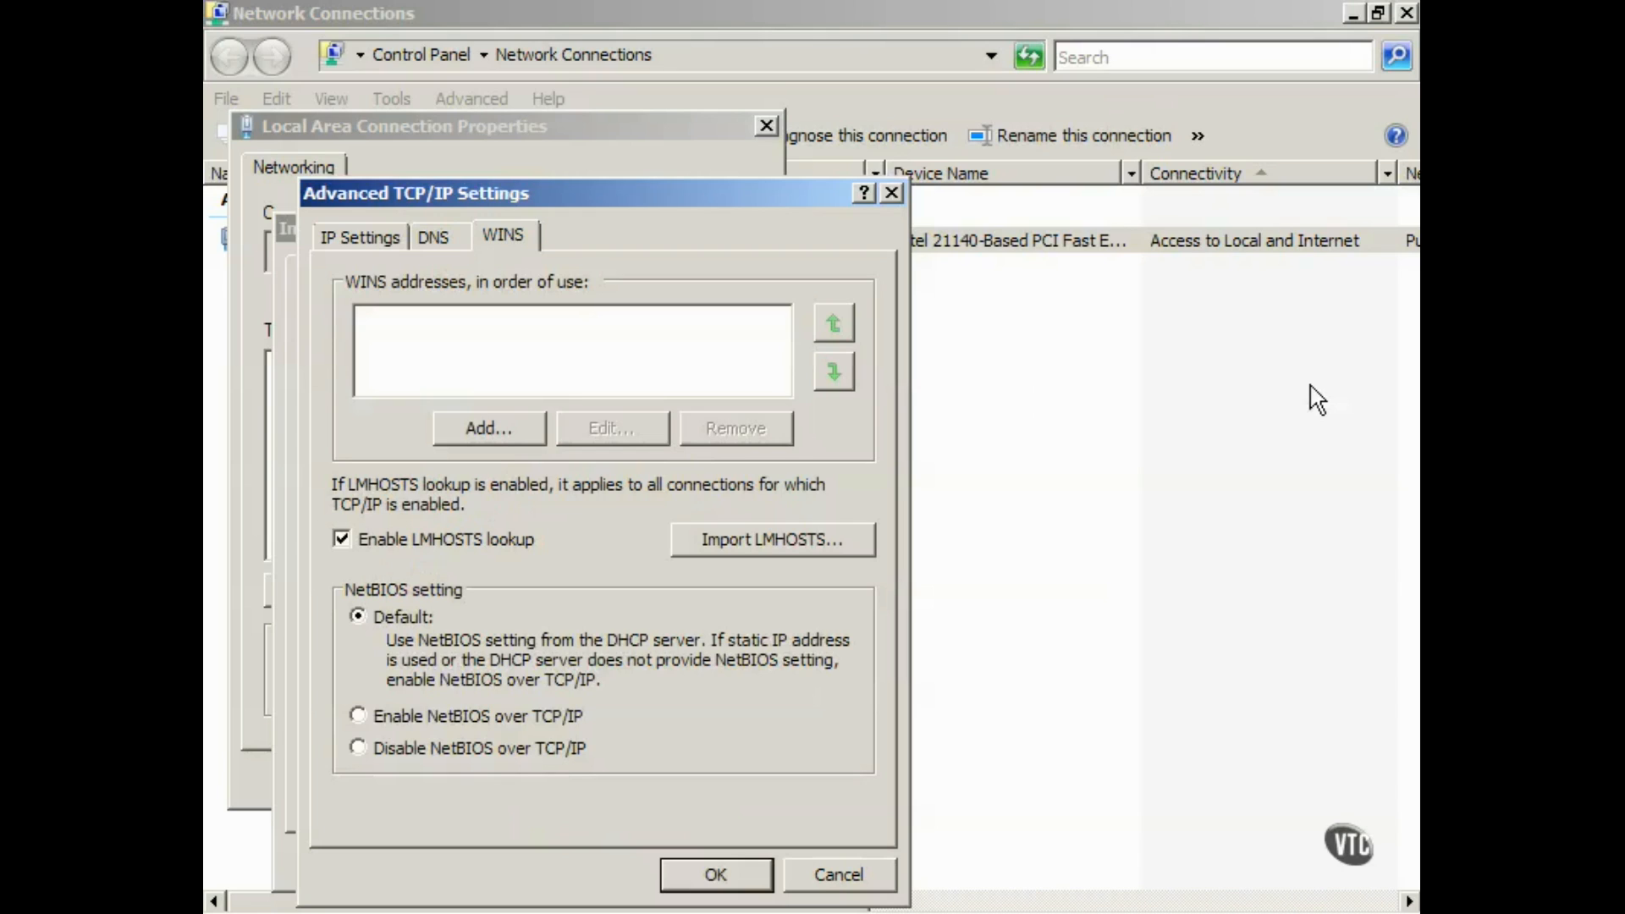
left_click(521, 425)
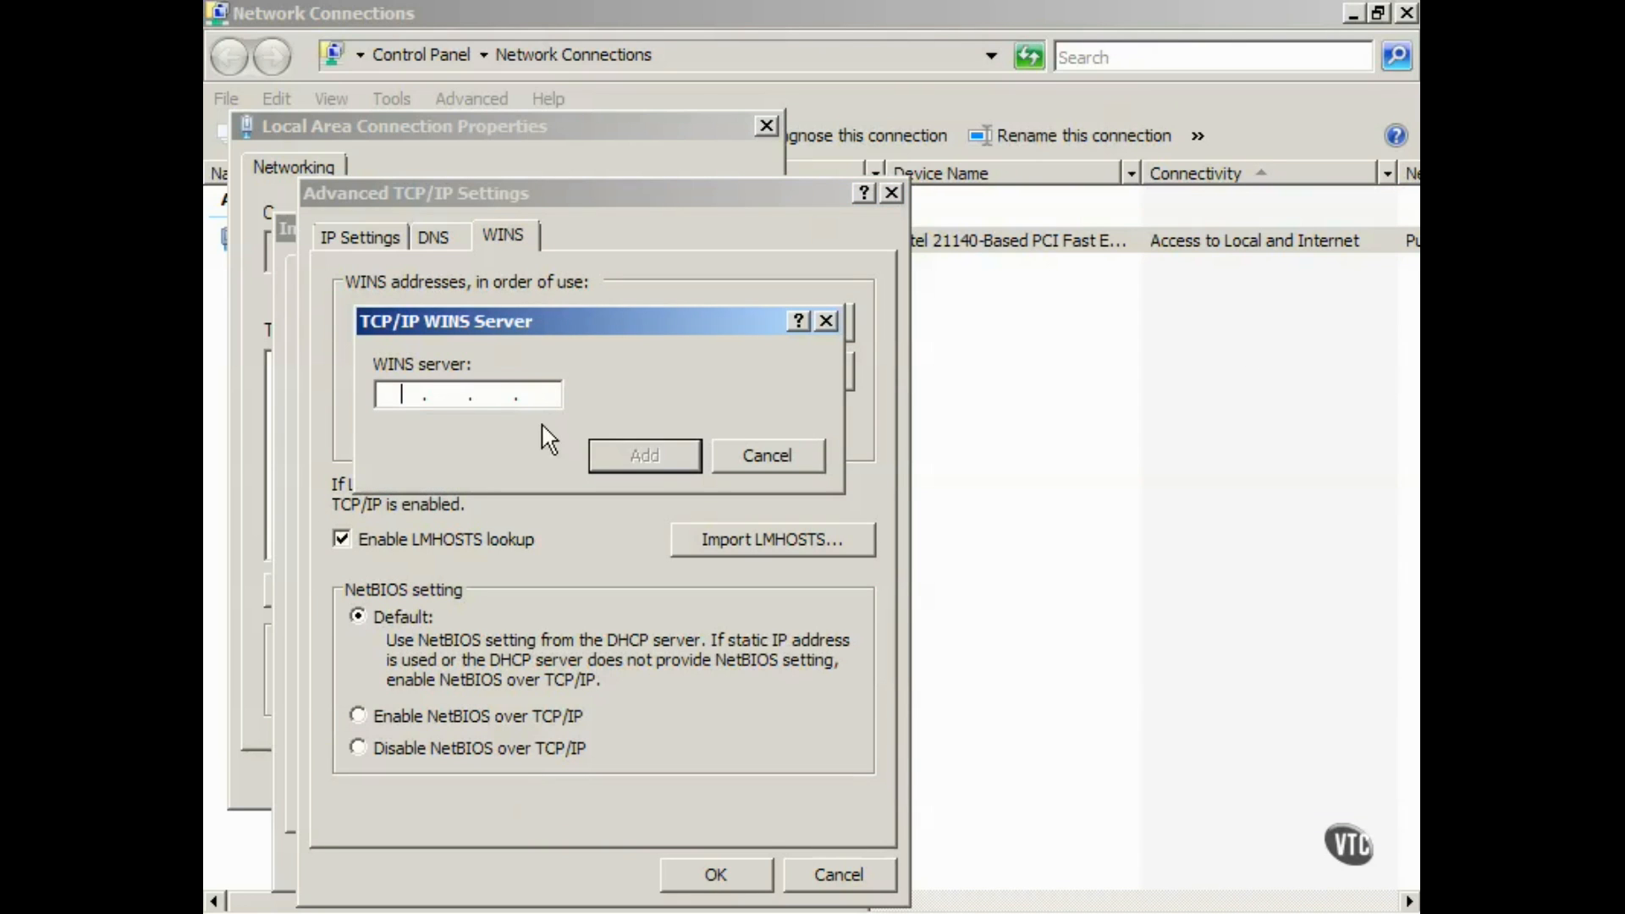
left_click(751, 455)
left_click(814, 863)
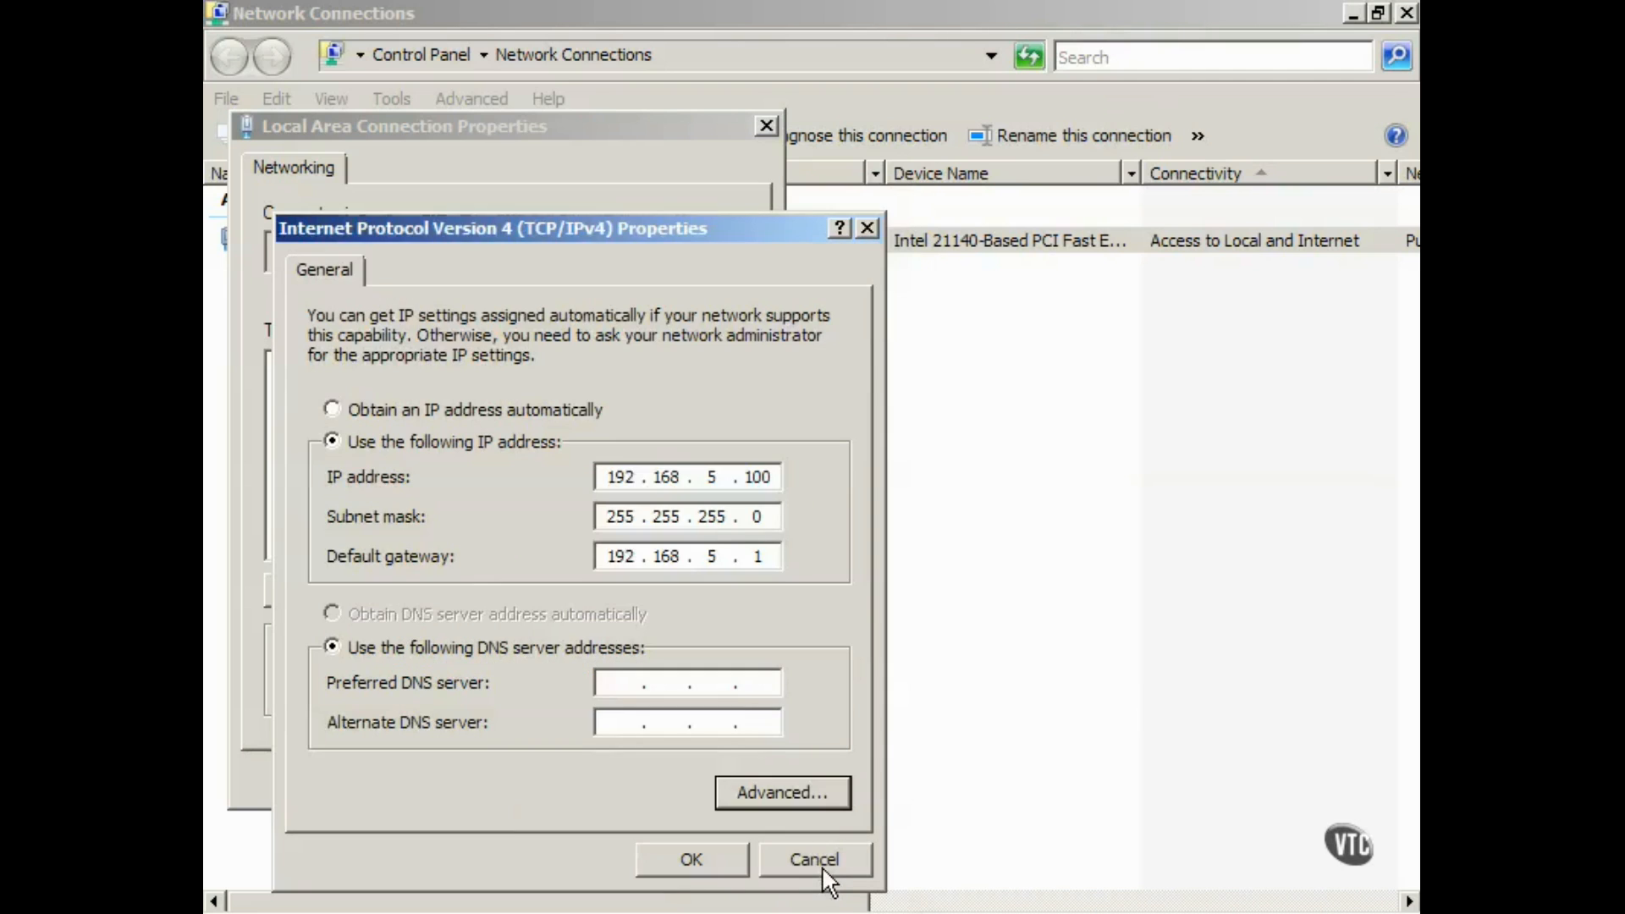
- Close the IPv4 properties and open the Internet Protocol Version 6 (TCP/IPv6) properties of the Local Area Connection
left_click(677, 839)
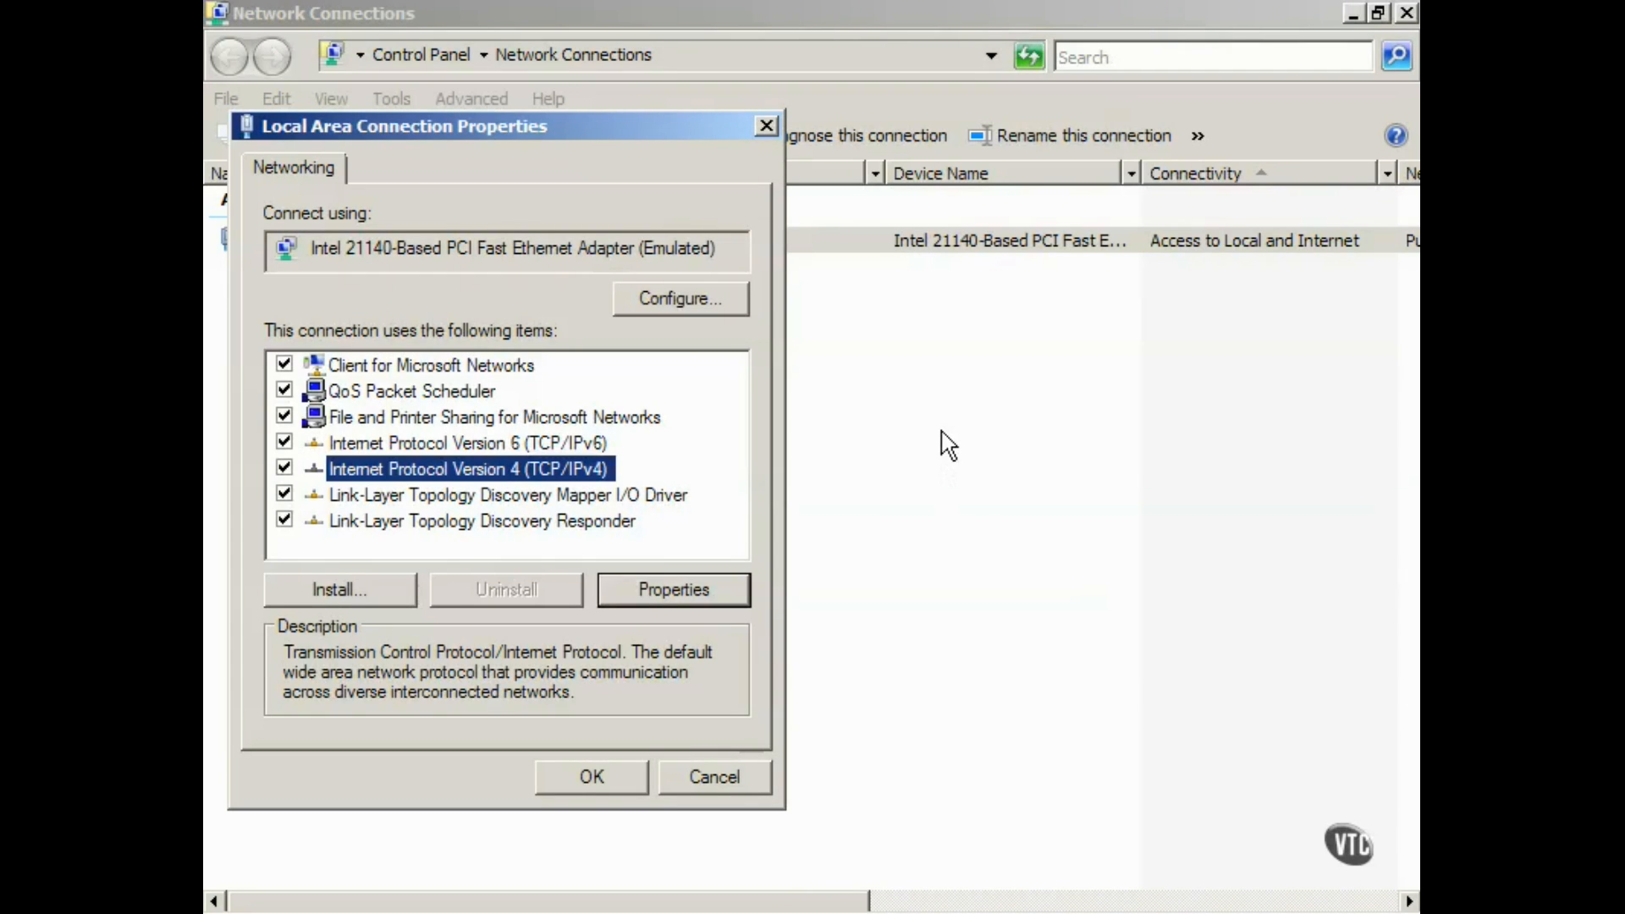
left_click(500, 443)
left_click(675, 590)
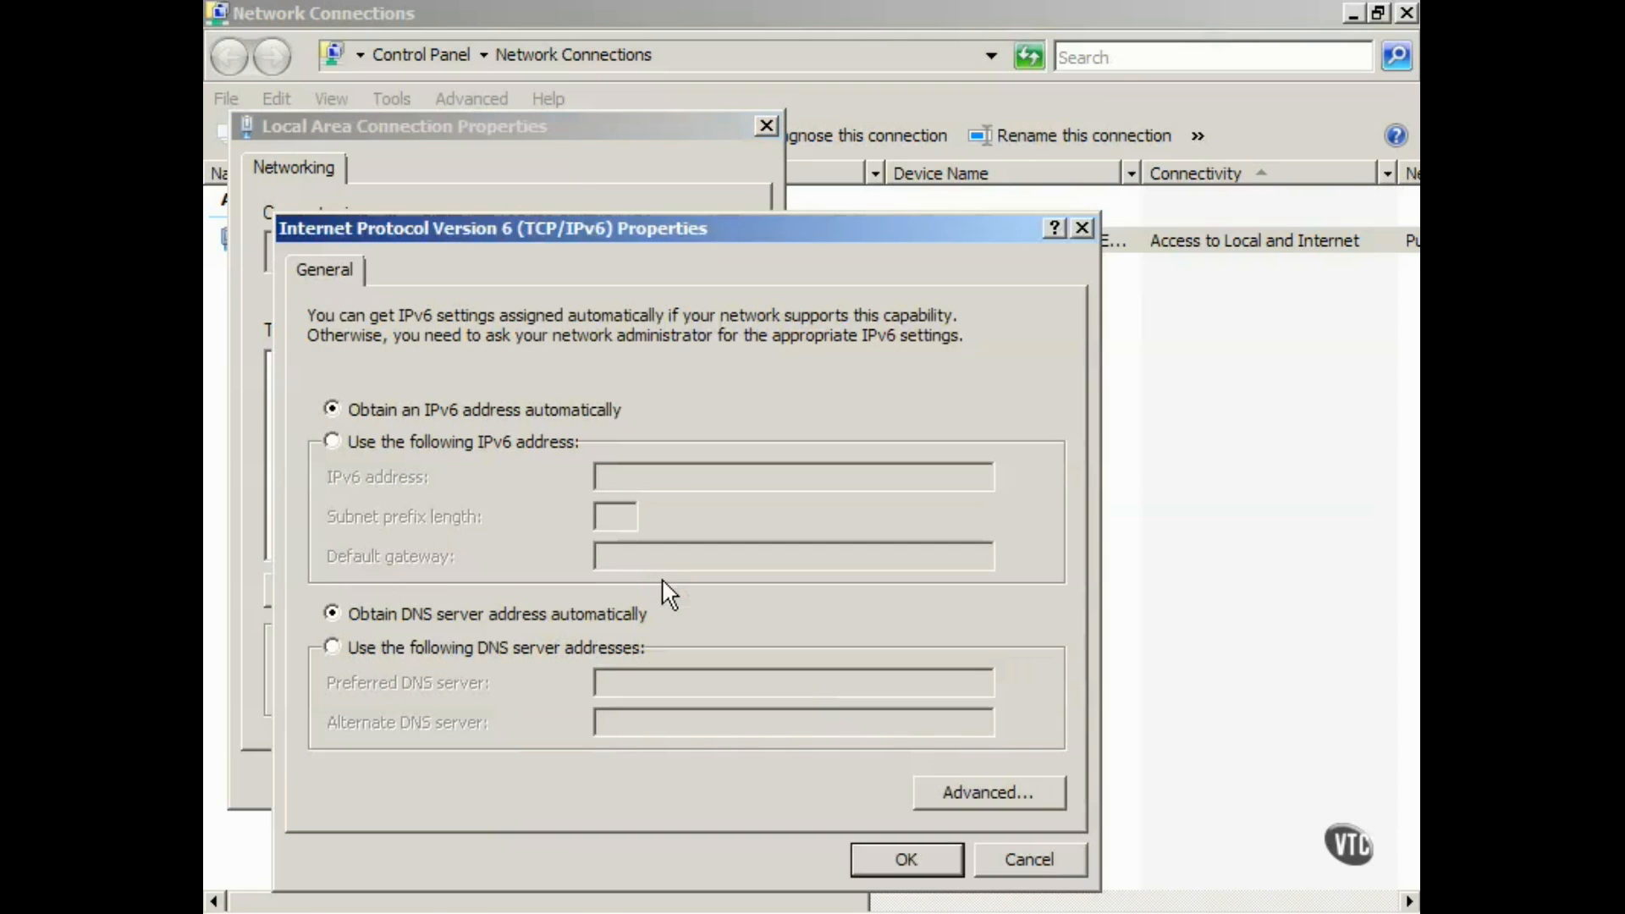
- Examine the manual and automatic IPv6 address options and the advanced TCP/IP settings, leaving the IPv6 properties without saving
left_click(446, 440)
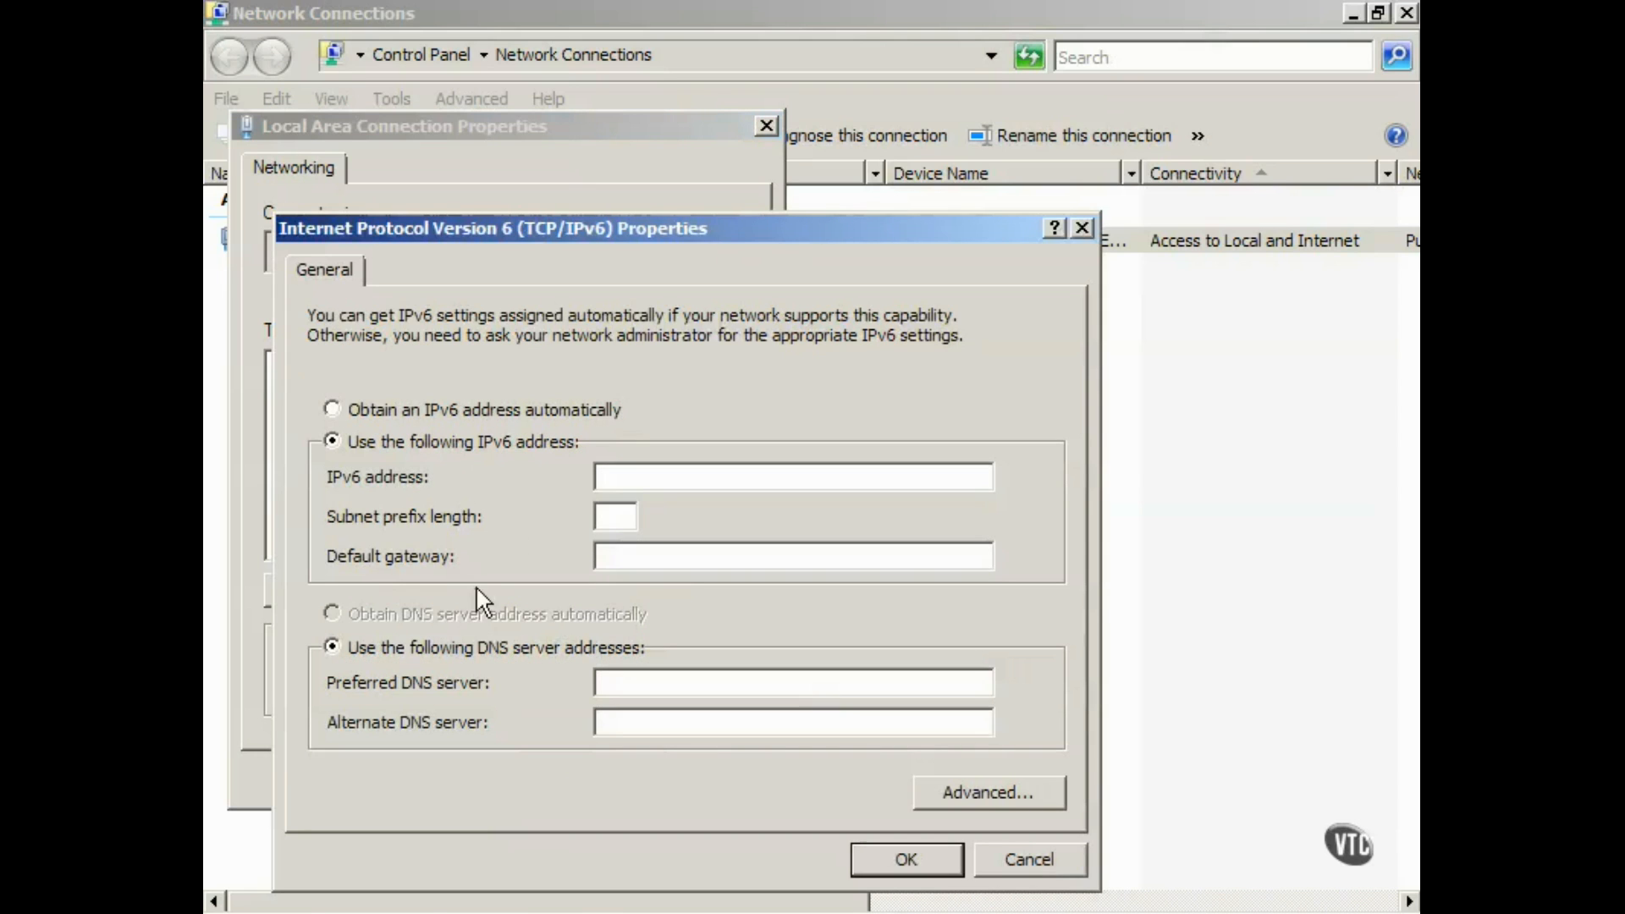
left_click(455, 412)
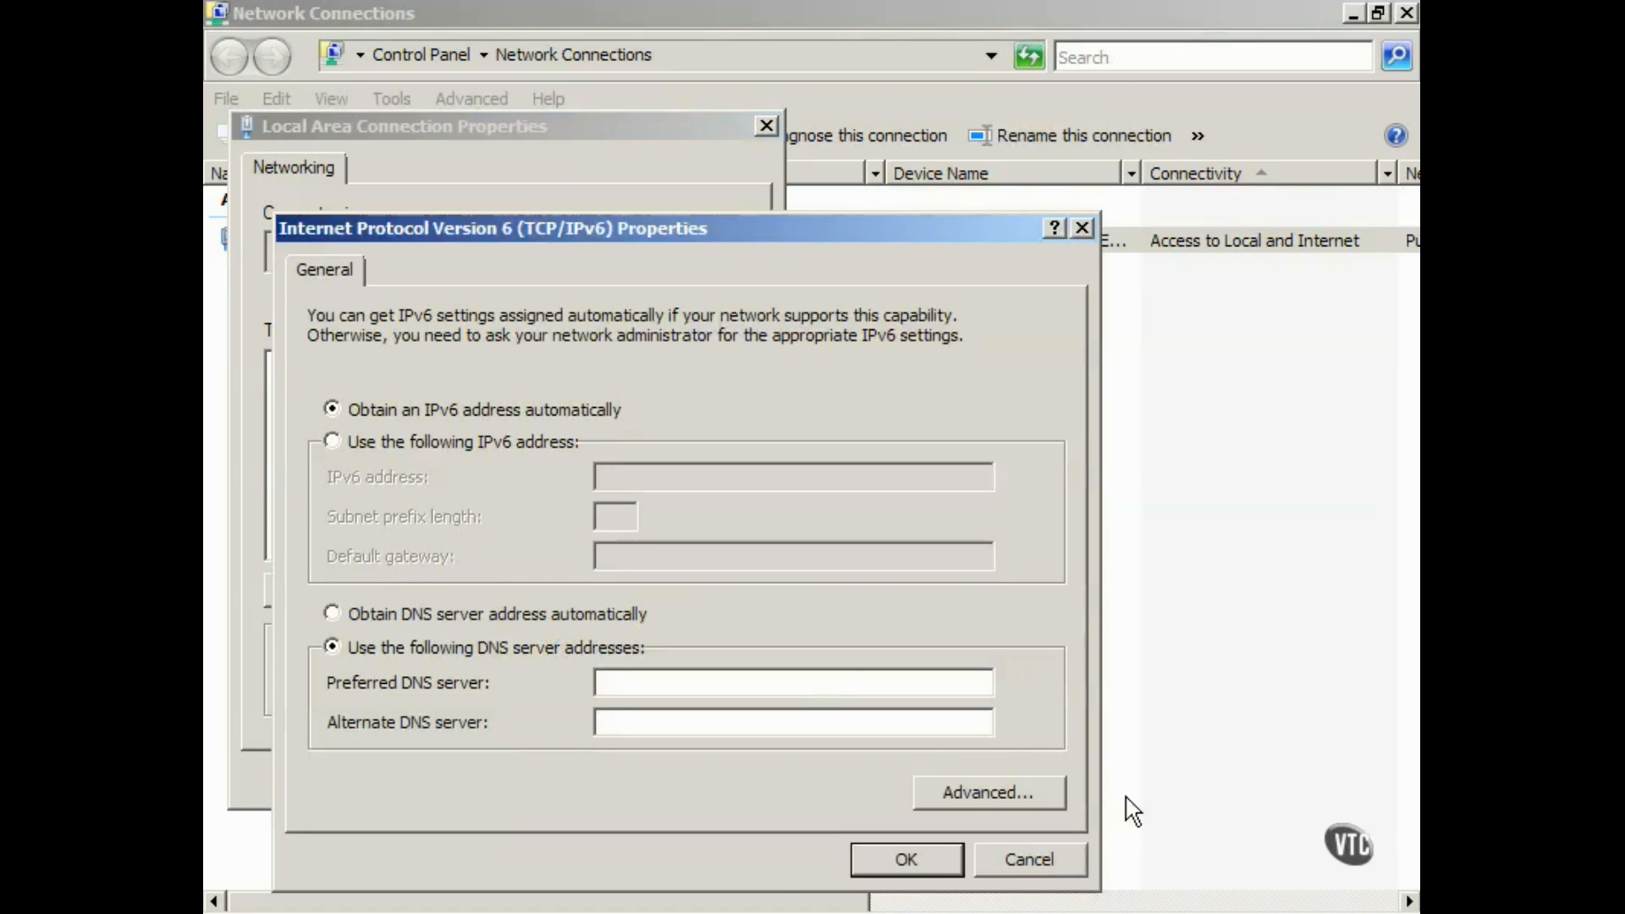
left_click(1052, 797)
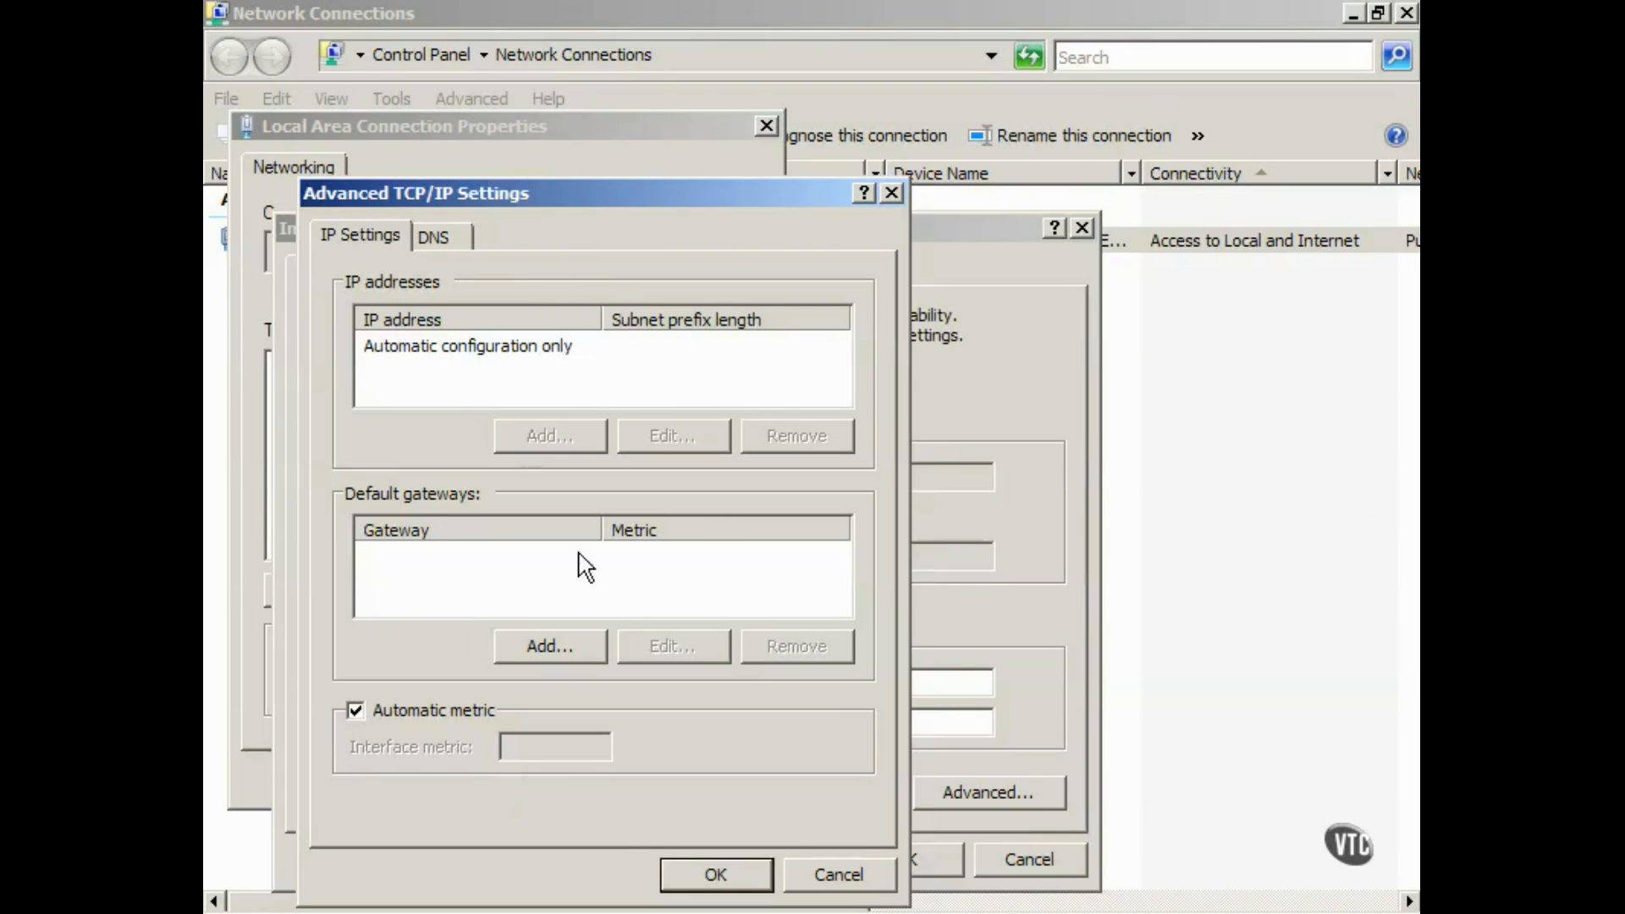
left_click(836, 872)
left_click(1084, 860)
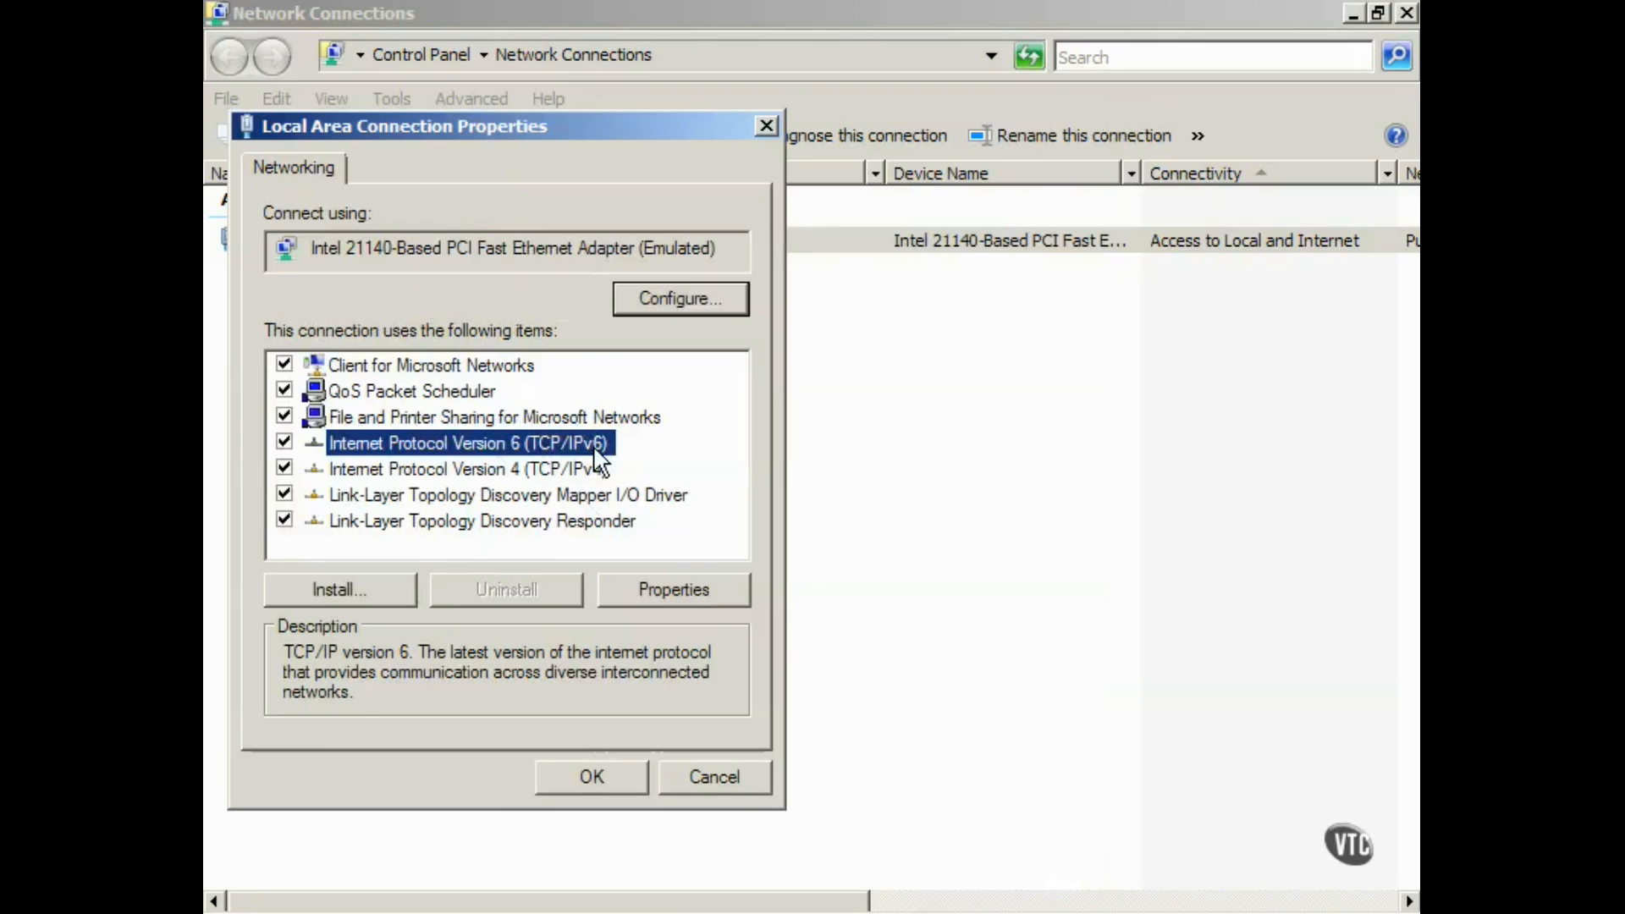
- Disable and re-enable Internet Protocol Version 6 (TCP/IPv6) for the connection, and leave the Local Area Connection properties without saving
left_click(285, 442)
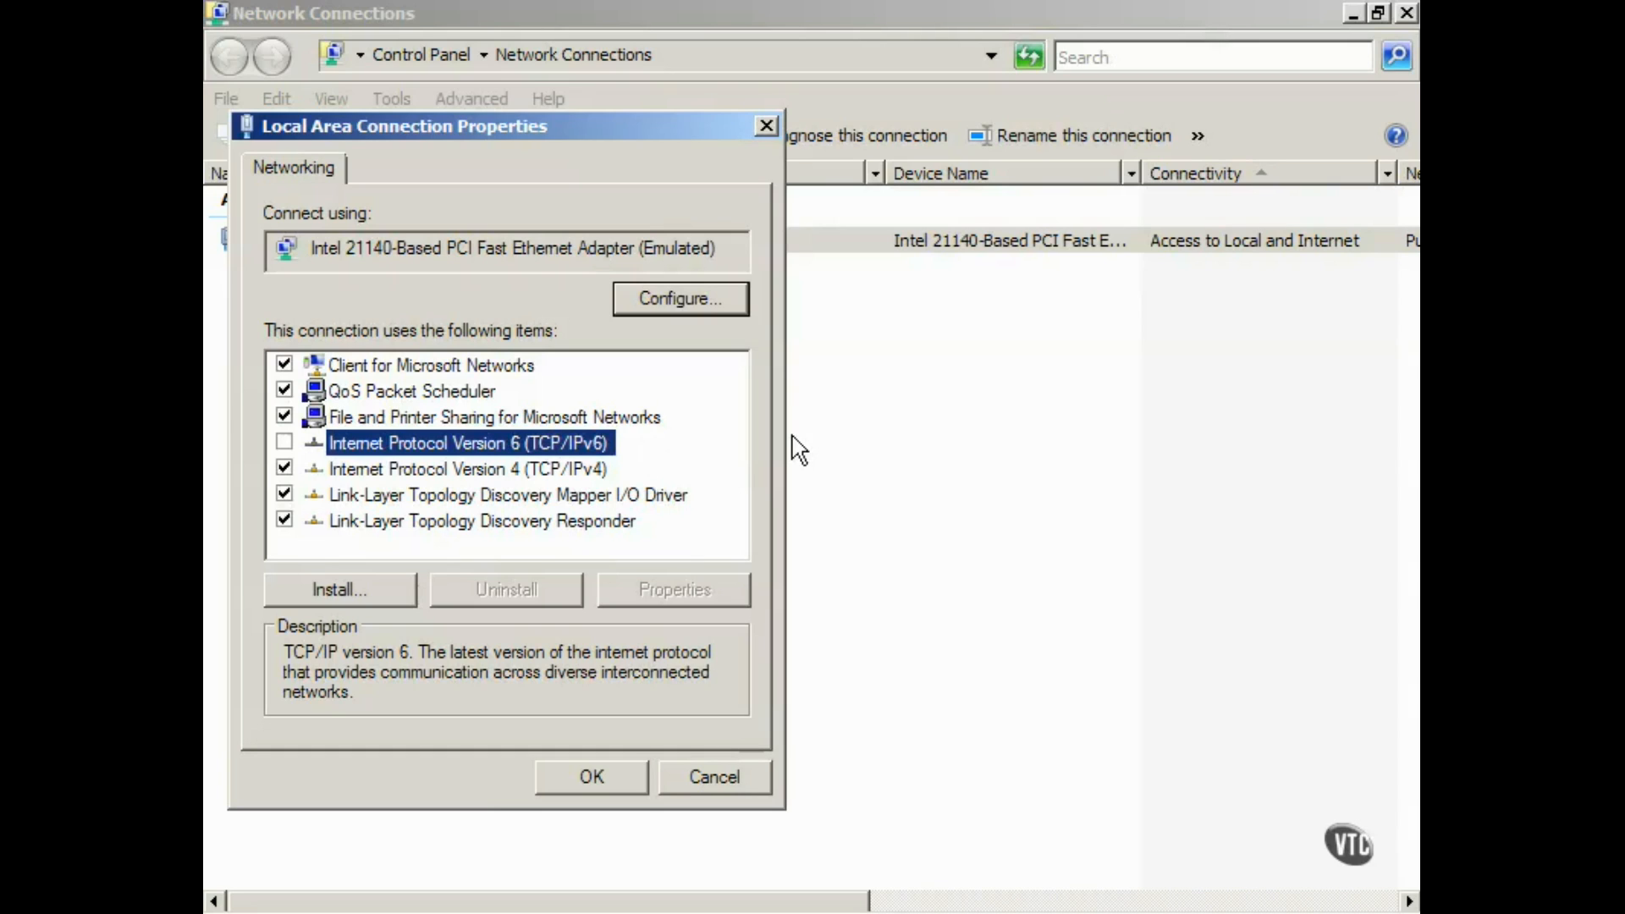
left_click(284, 441)
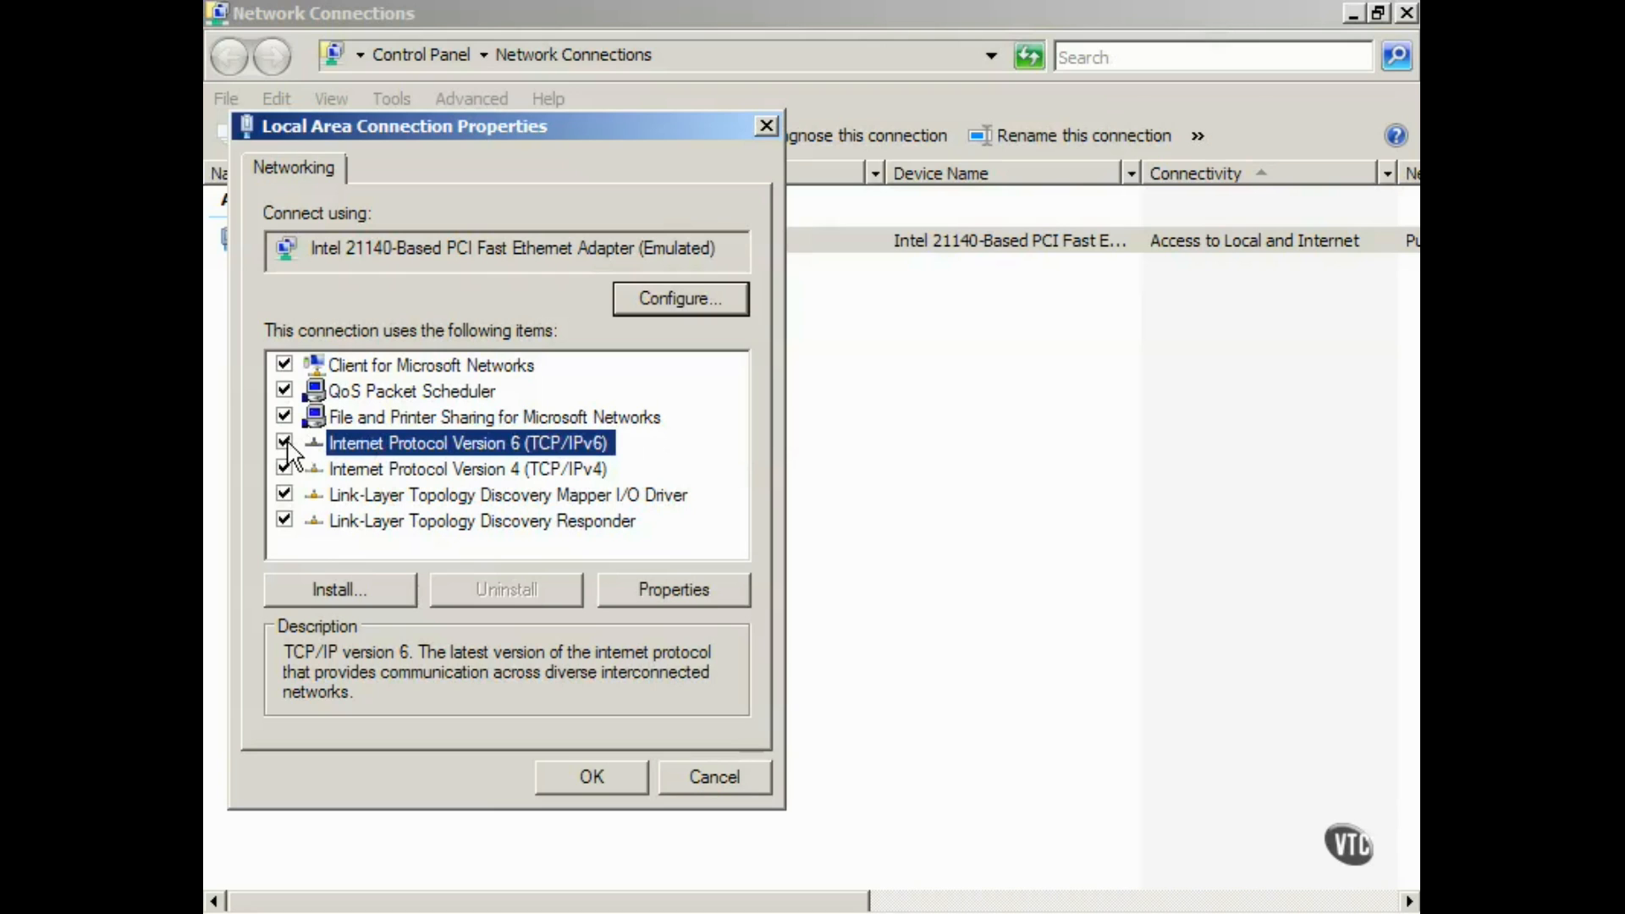
left_click(699, 780)
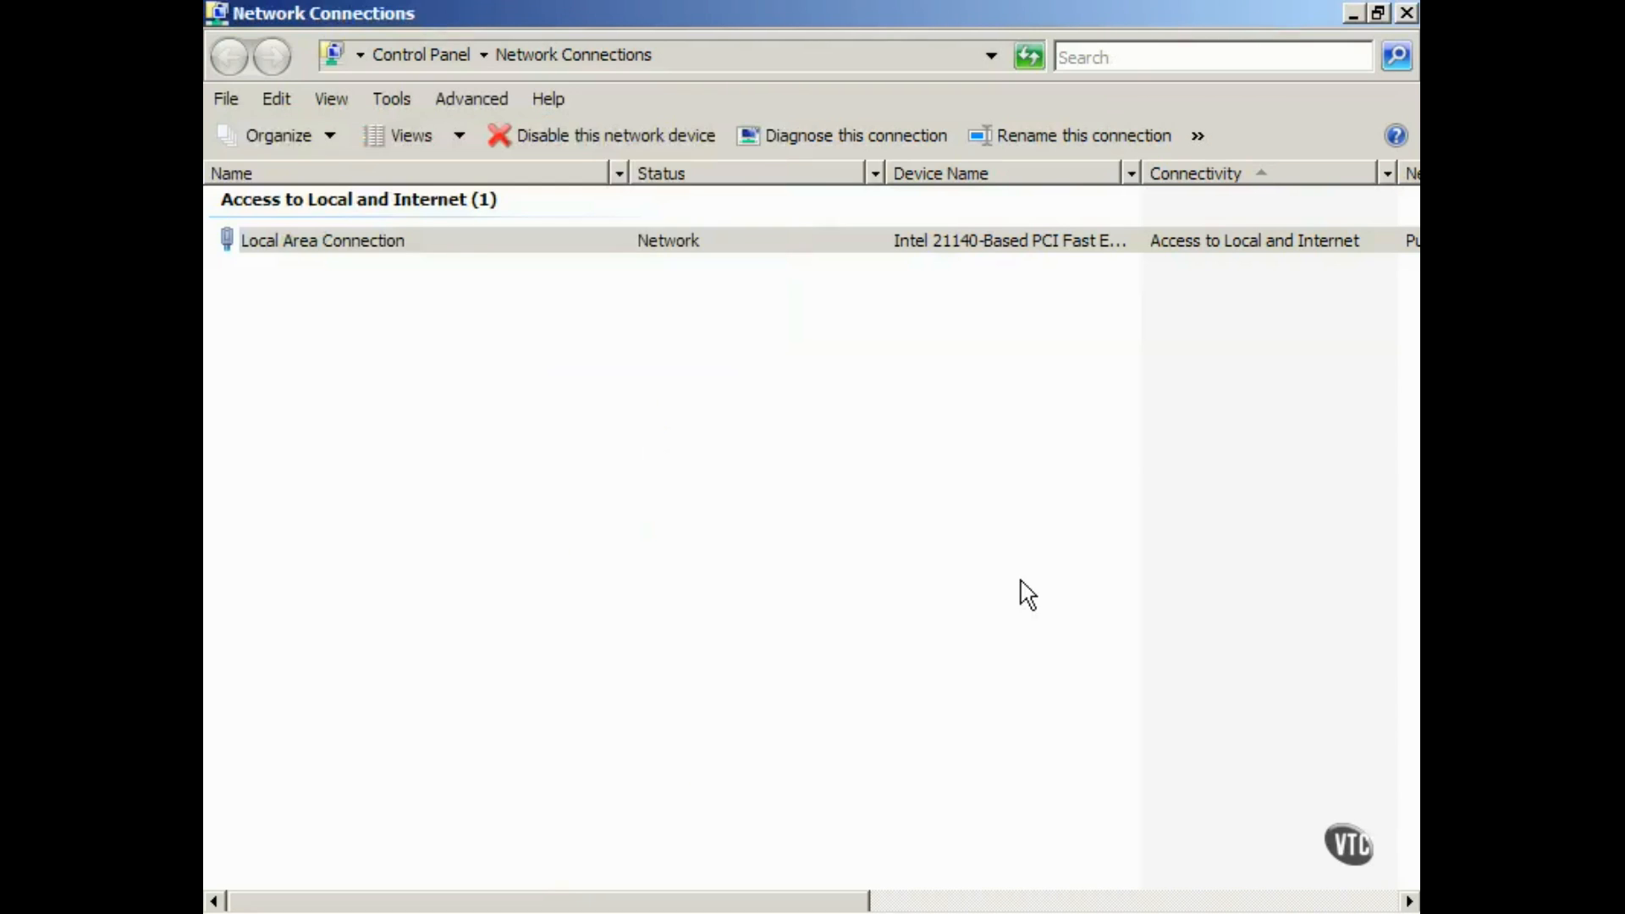